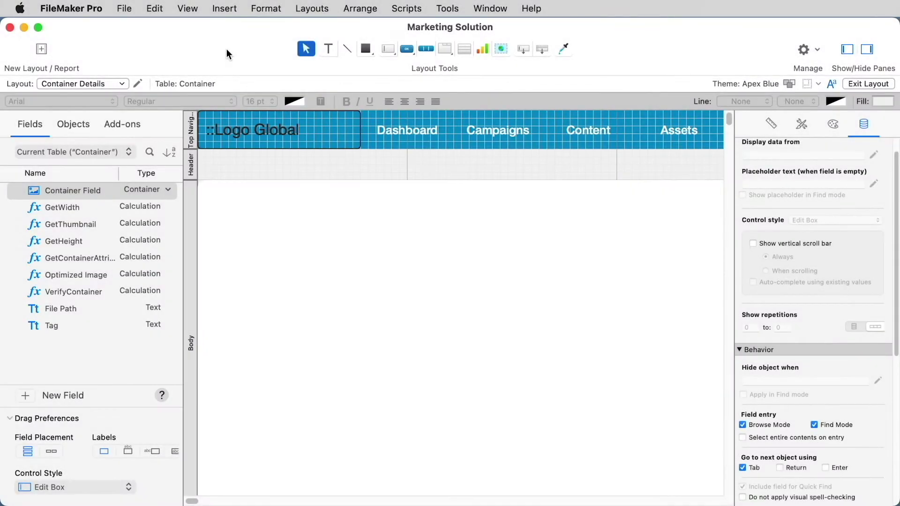
Check the field definitions and keep Container Field's type as Container
click(115, 9)
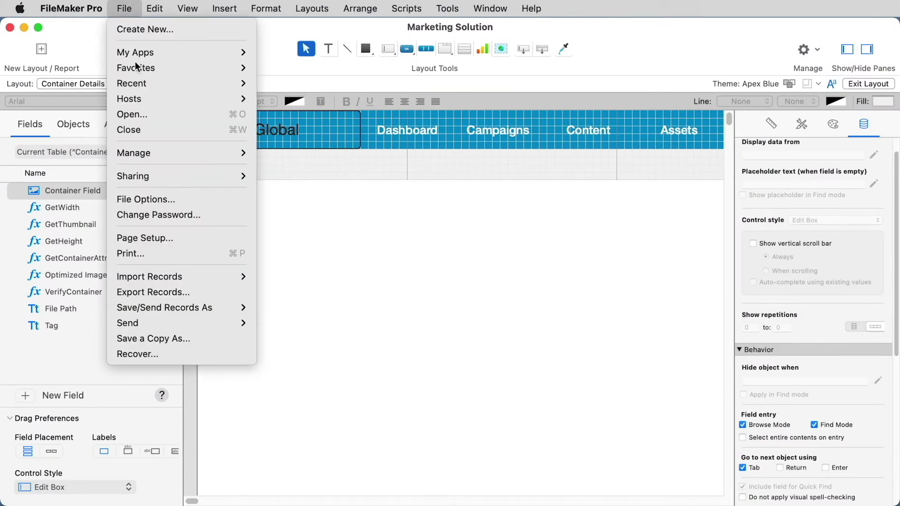
mouse_move(185, 152)
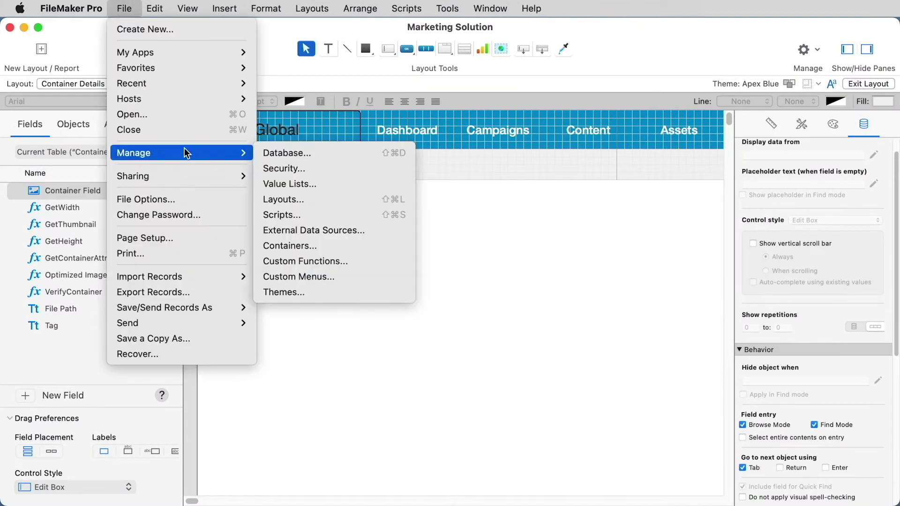
click(304, 153)
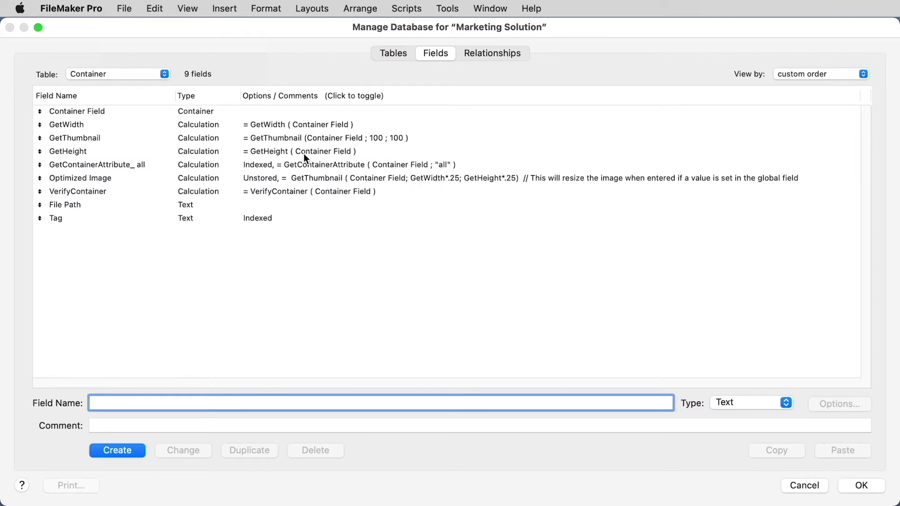
click(817, 481)
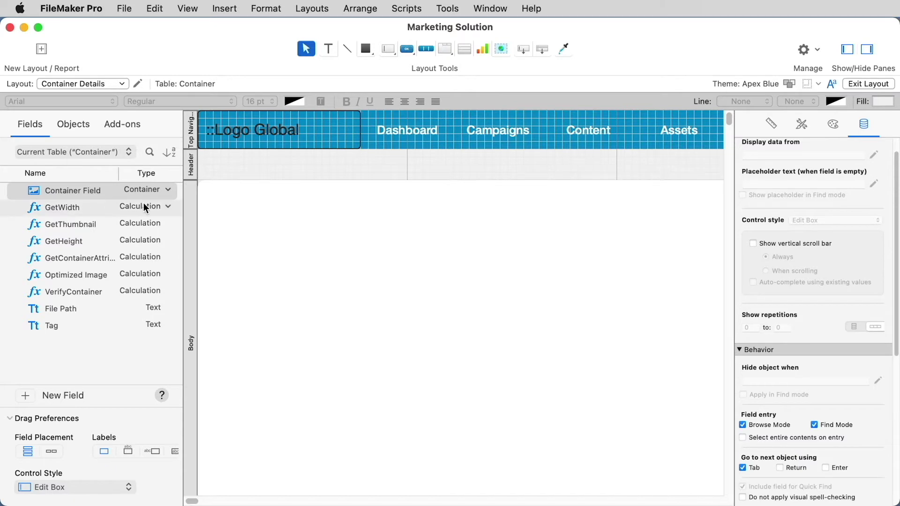
click(168, 192)
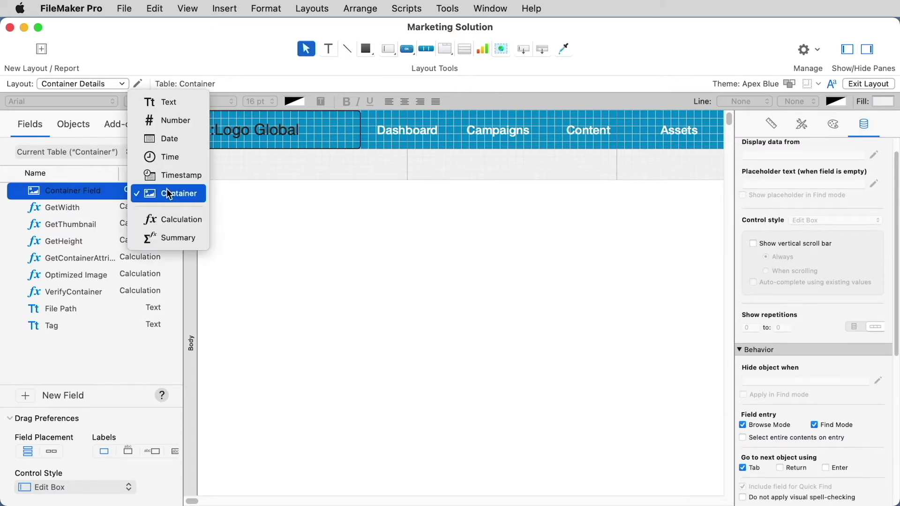
click(204, 196)
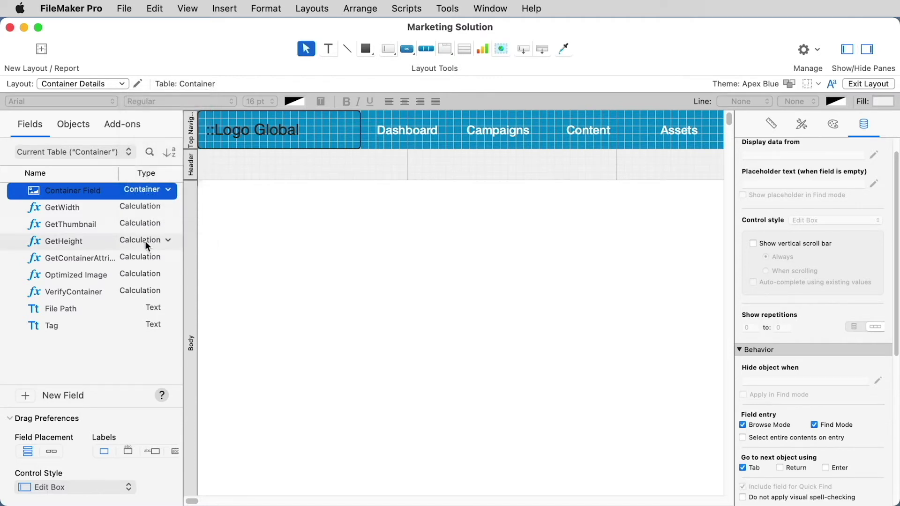
Place Container Field on the layout body and enlarge it to about 286×269 pt
drag(39, 187, 232, 189)
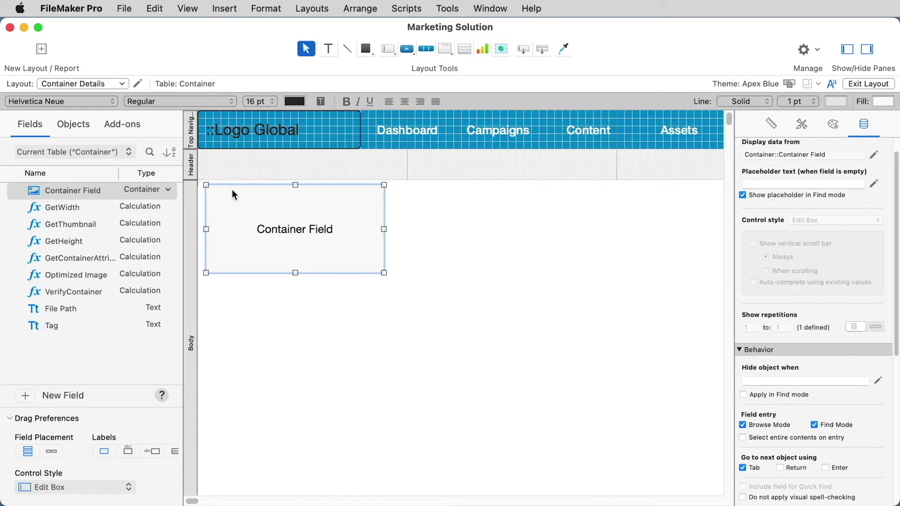
drag(384, 273, 427, 483)
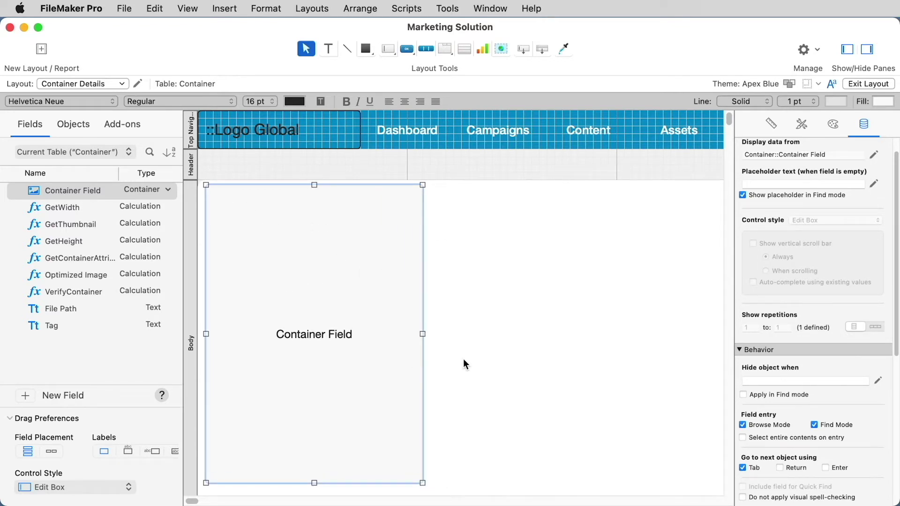
click(192, 10)
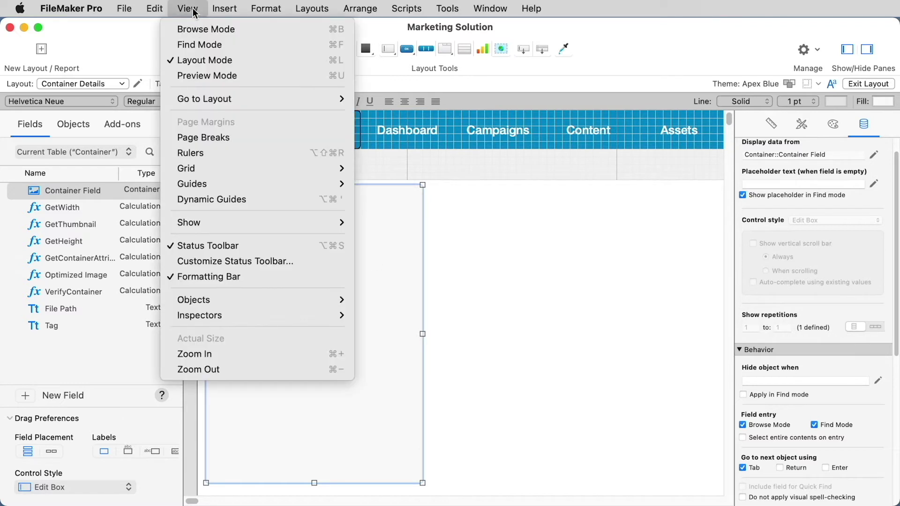
Switch to Browse mode to see the record's empty container field
click(196, 29)
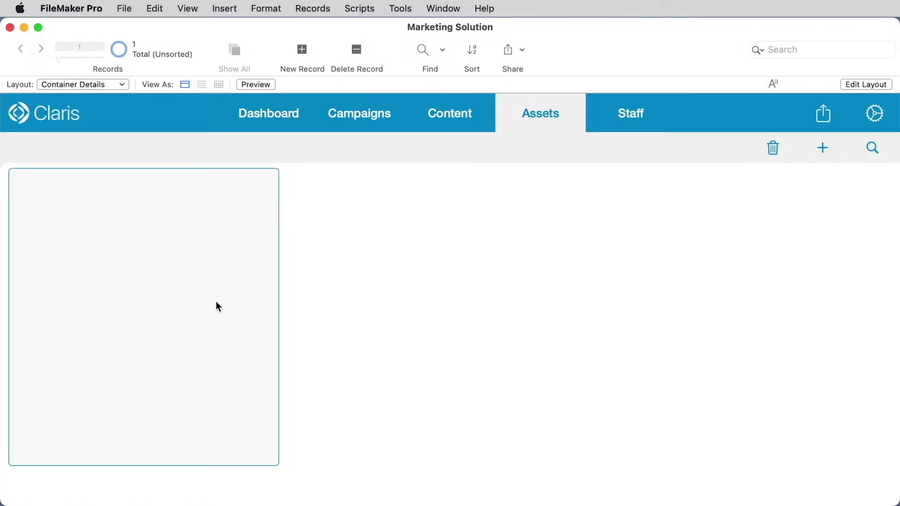
Insert Word.docx into the container field as an embedded file, not a reference
click(212, 9)
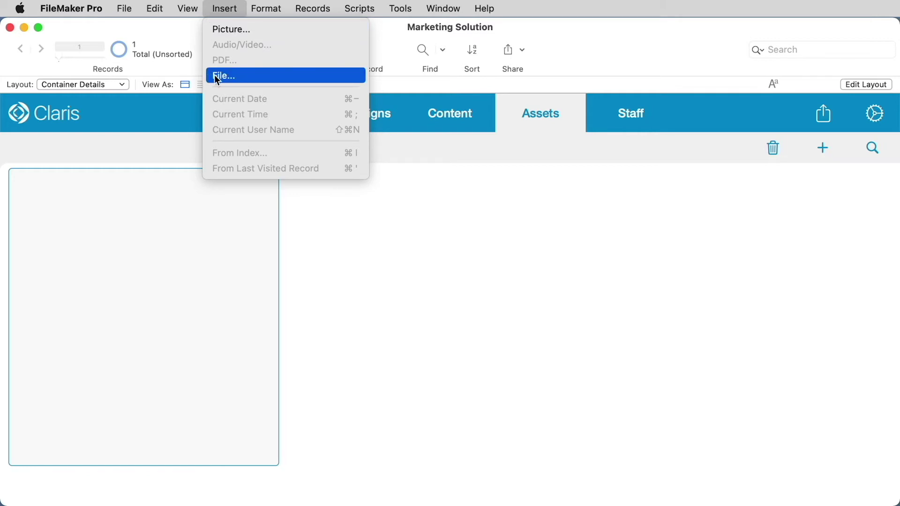
click(244, 77)
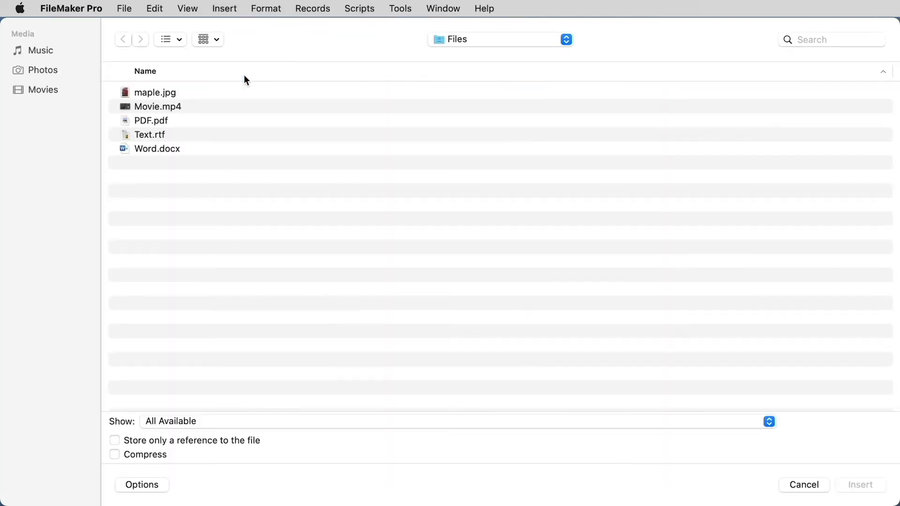
click(147, 149)
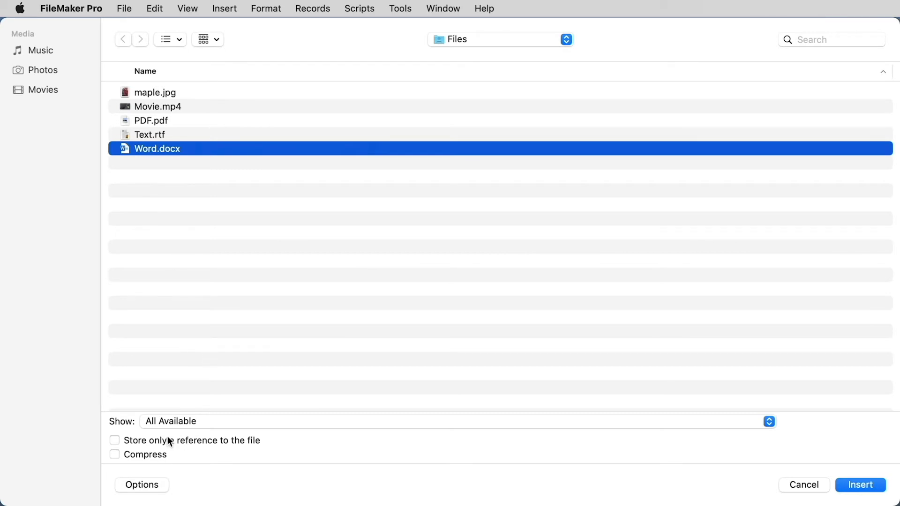
click(114, 440)
click(114, 441)
click(114, 440)
click(115, 441)
click(874, 486)
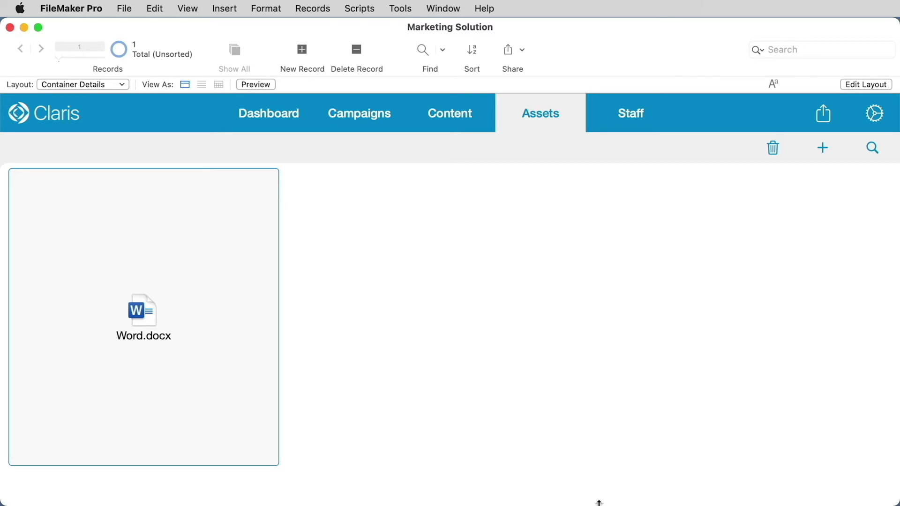
Replace Word.docx by inserting PDF.pdf into the container field
click(230, 5)
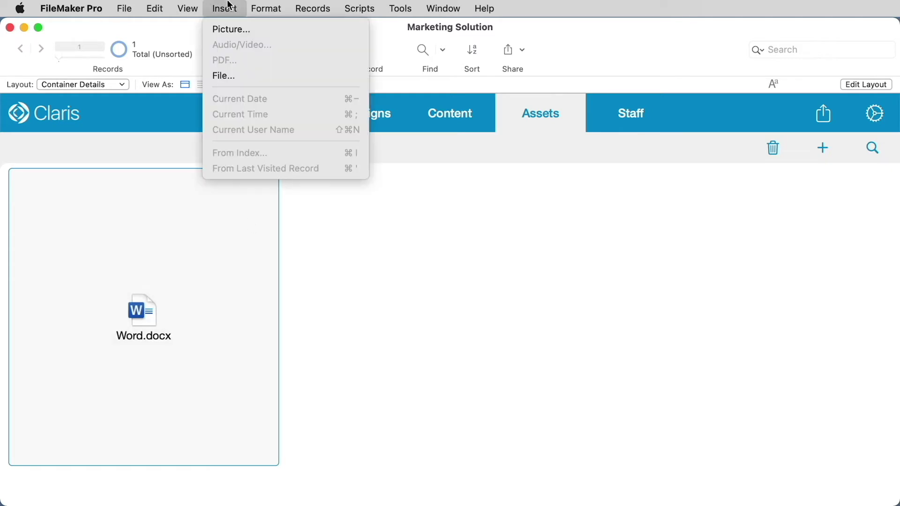
click(238, 75)
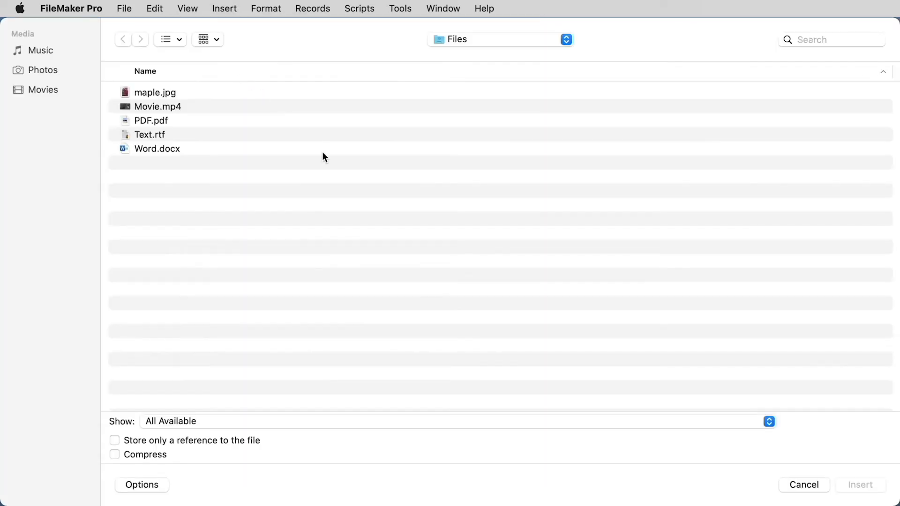
click(137, 121)
click(878, 488)
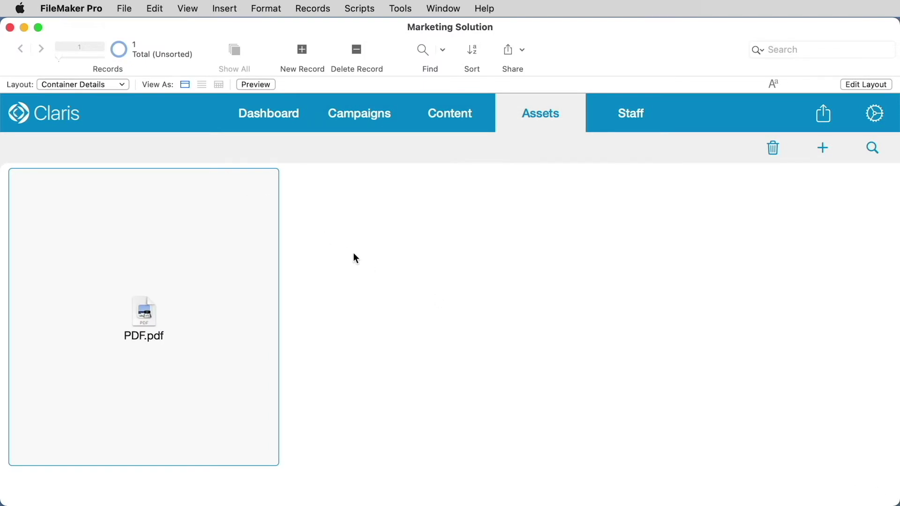
click(188, 9)
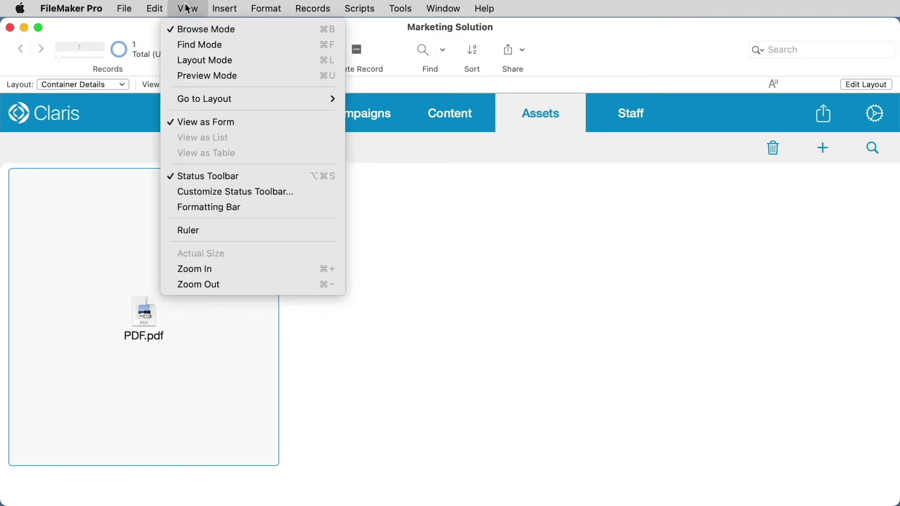
In Layout mode, set the container field's Optimize for option to Interactive content, then browse
click(196, 60)
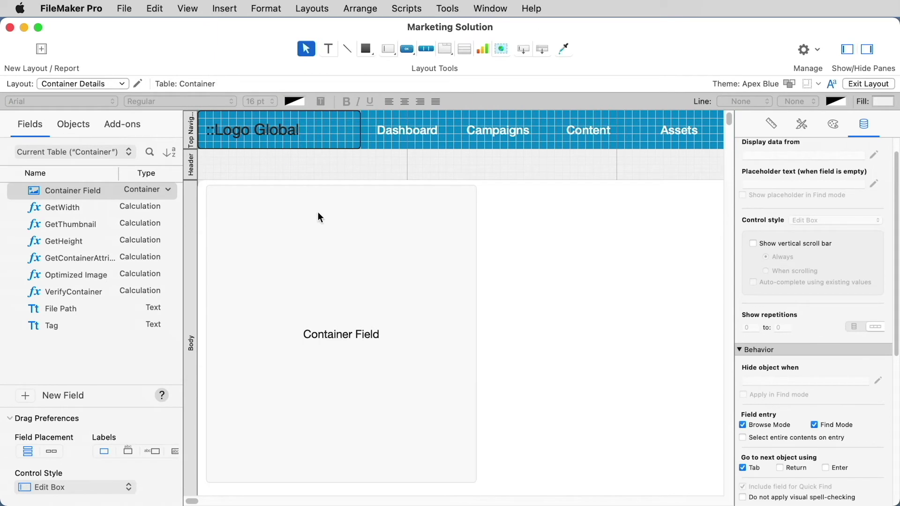
click(318, 217)
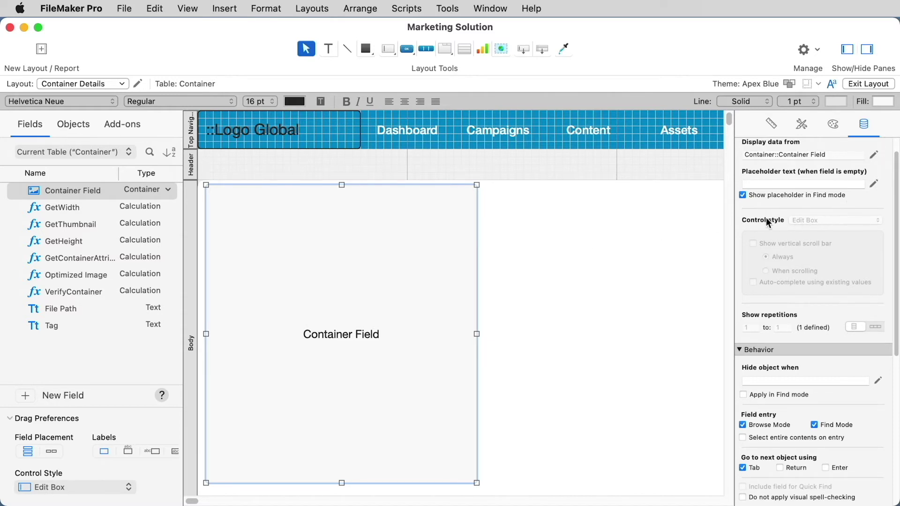
scroll(761, 203, down, 5)
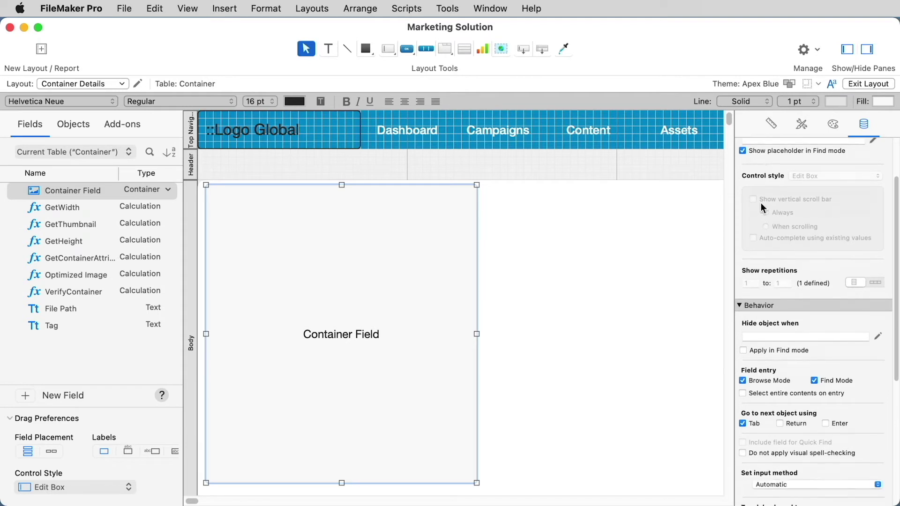
click(740, 267)
scroll(767, 190, up, 5)
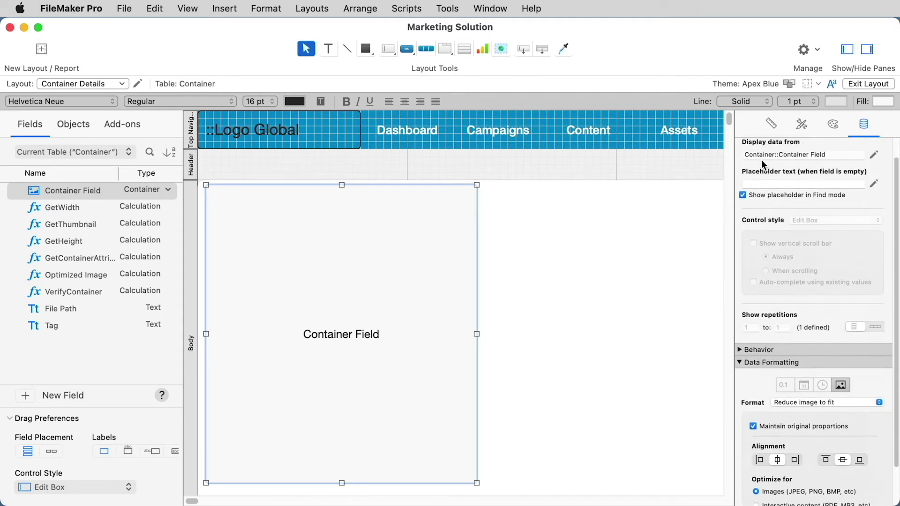
click(739, 143)
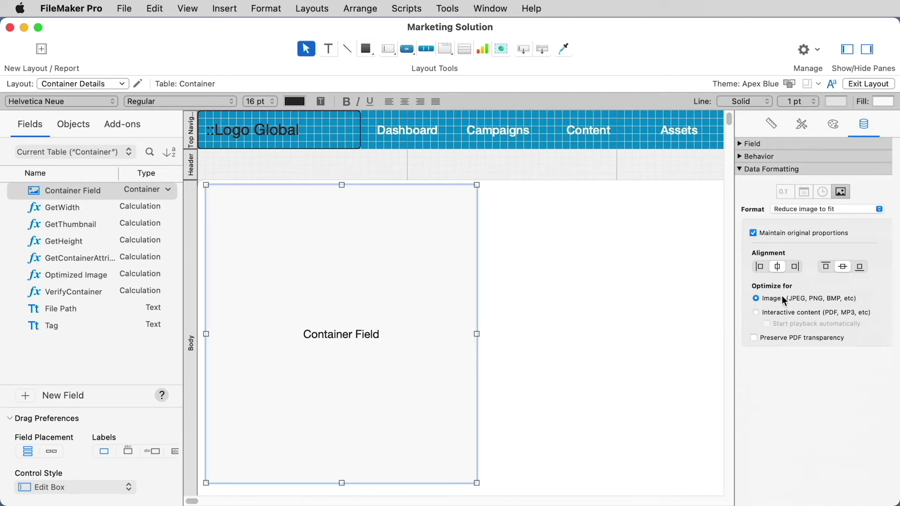
click(755, 312)
click(187, 8)
click(196, 29)
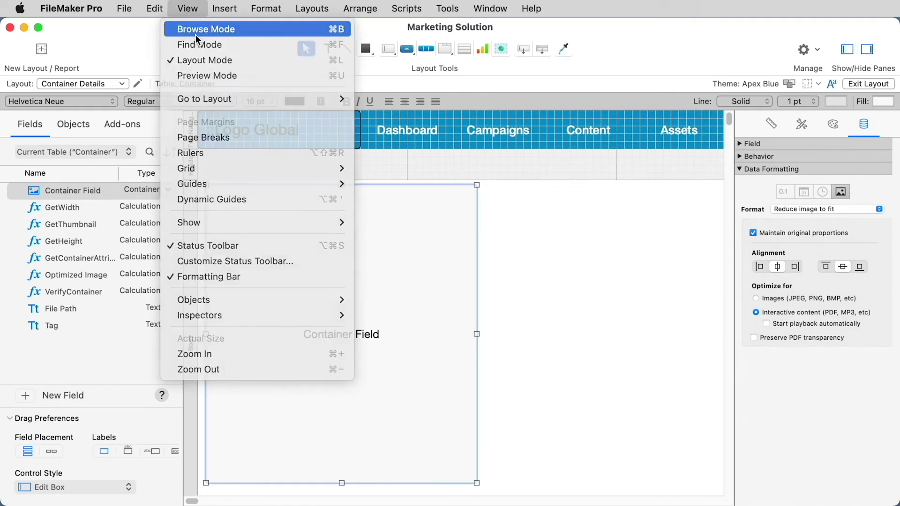
Save the layout and insert PDF.pdf into the container field as a PDF
click(565, 202)
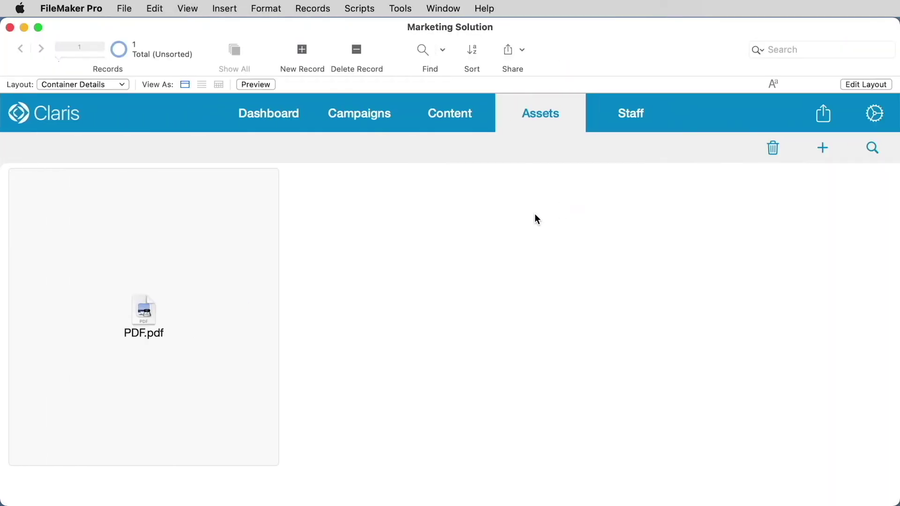
click(236, 265)
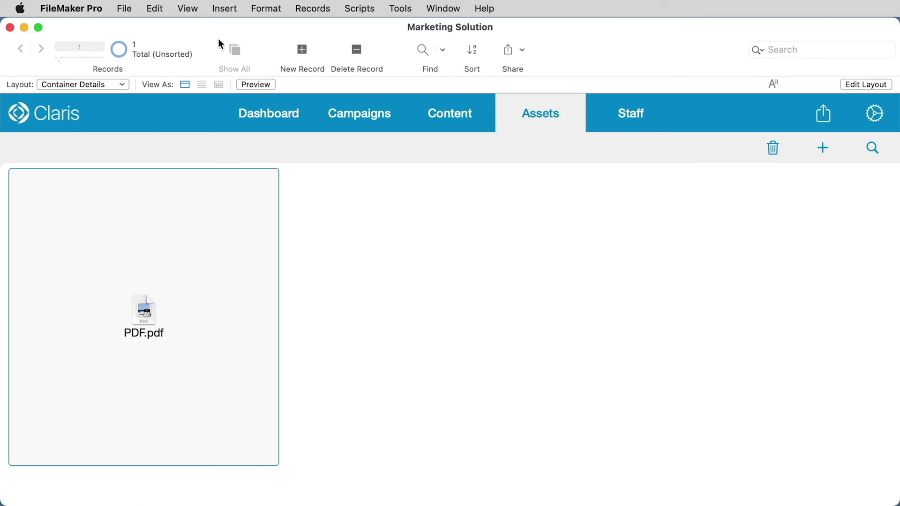
click(215, 8)
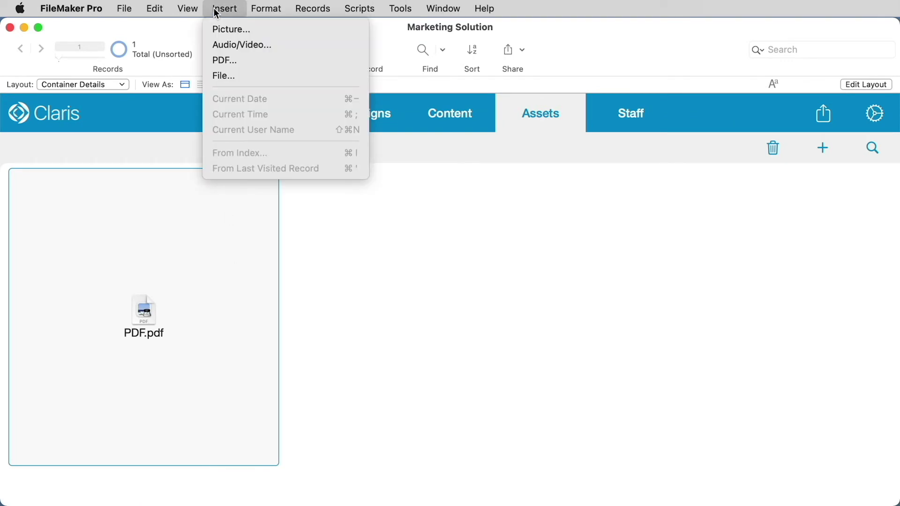
click(243, 60)
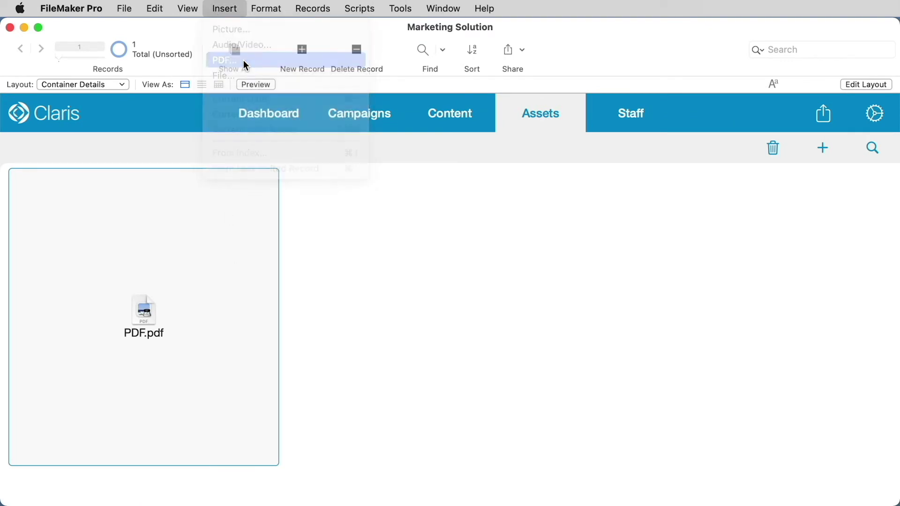
click(153, 121)
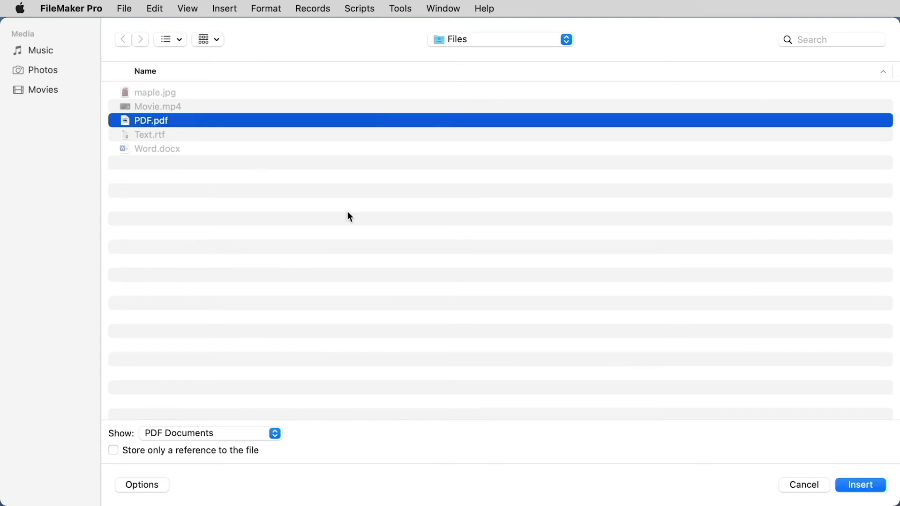
click(851, 479)
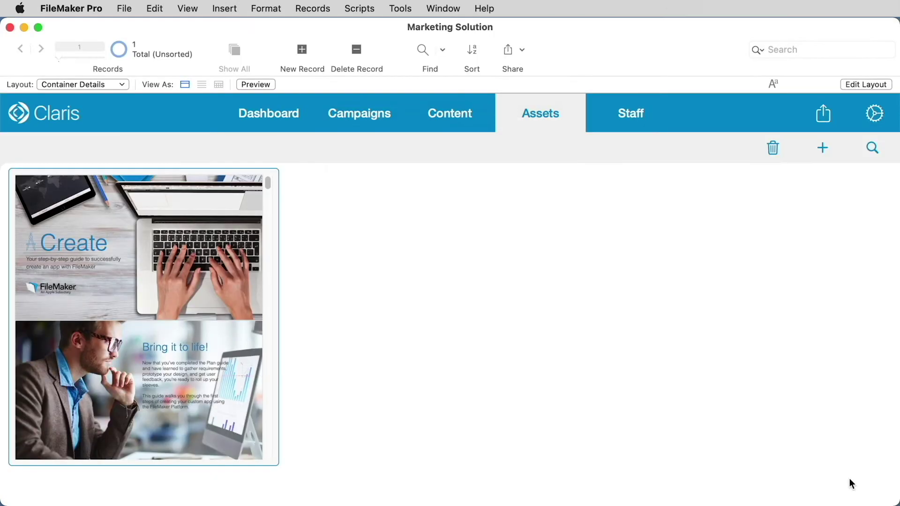
Scroll the PDF pages, view its right-click options, and select the cover subtitle
scroll(205, 362, down, 8)
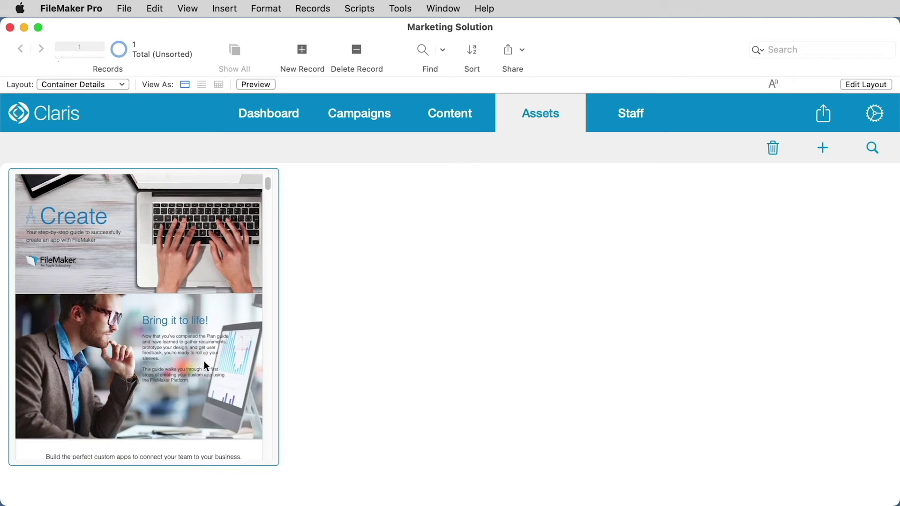
scroll(205, 365, down, 10)
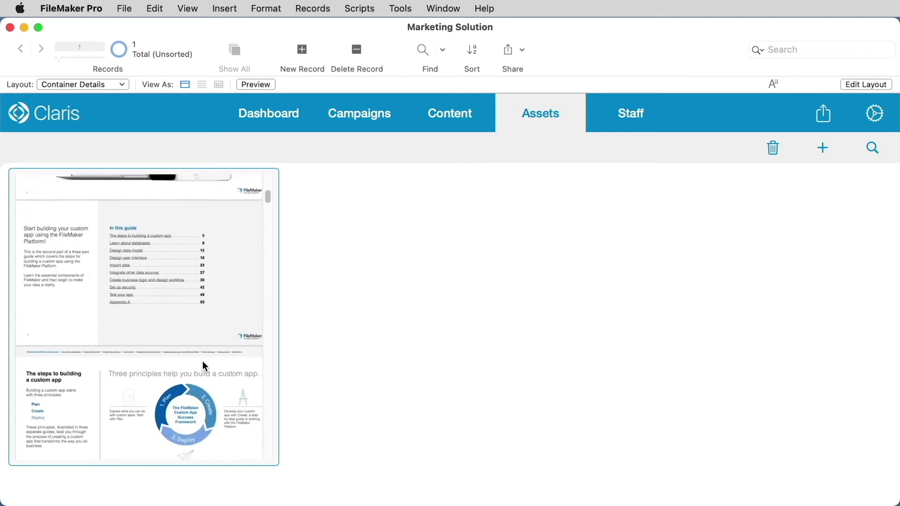
scroll(202, 361, up, 15)
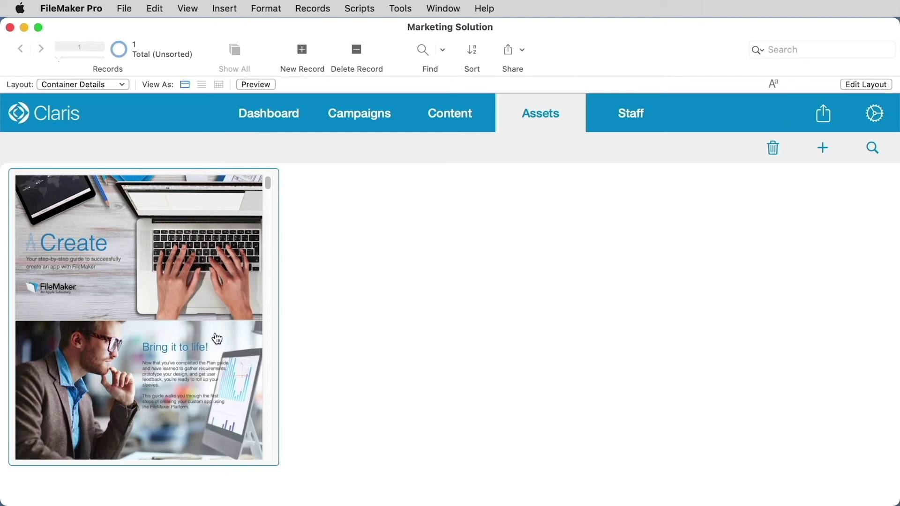
right_click(187, 334)
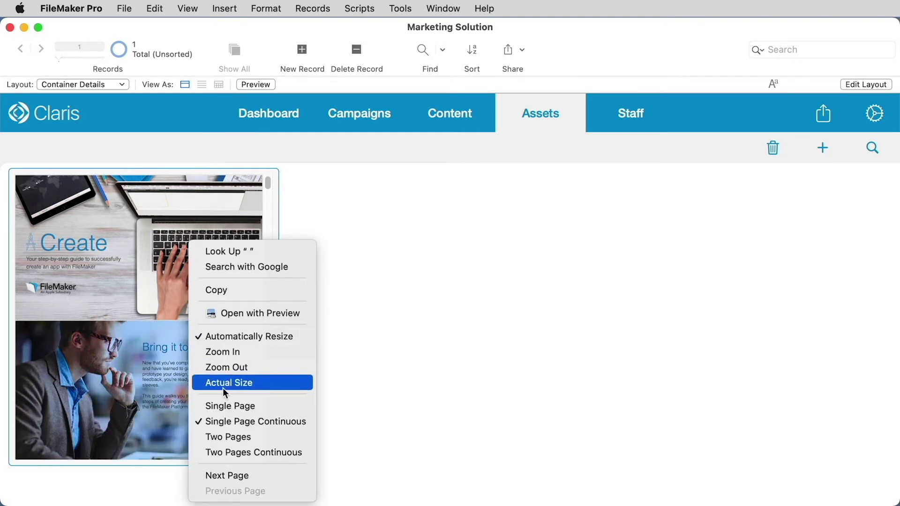
click(105, 334)
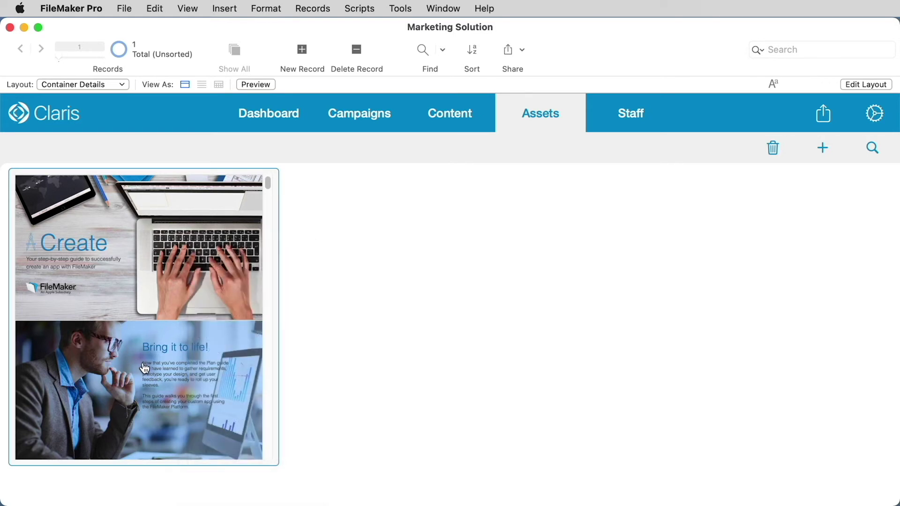
drag(97, 268, 17, 264)
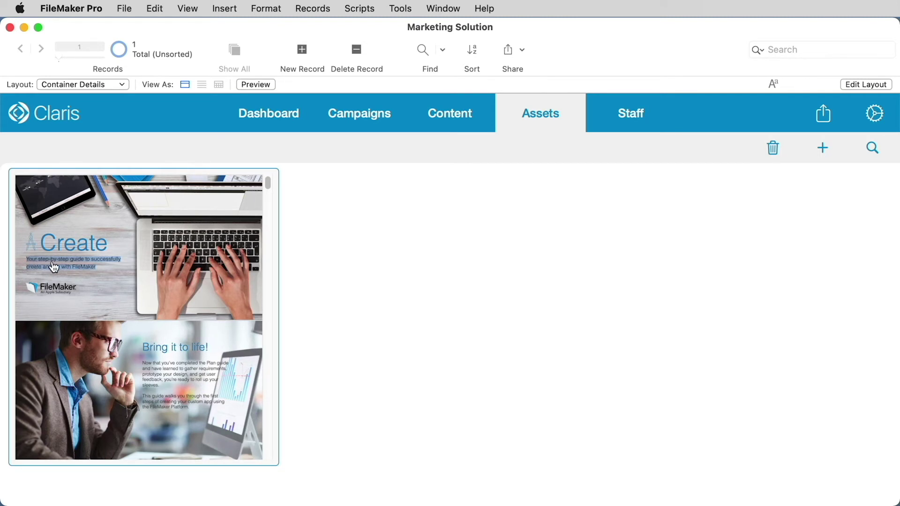
Cut PDF.pdf from the container, drop Text.rtf into it, and return to Layout mode
click(155, 9)
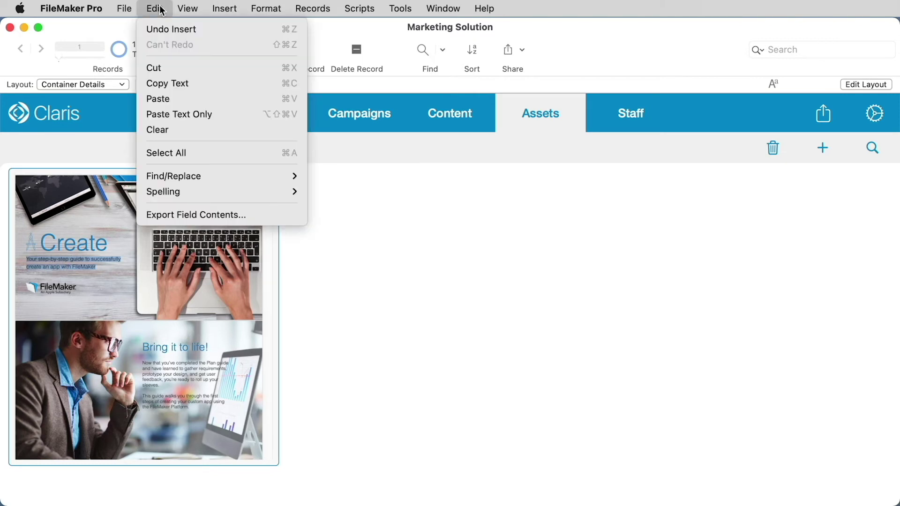
click(170, 68)
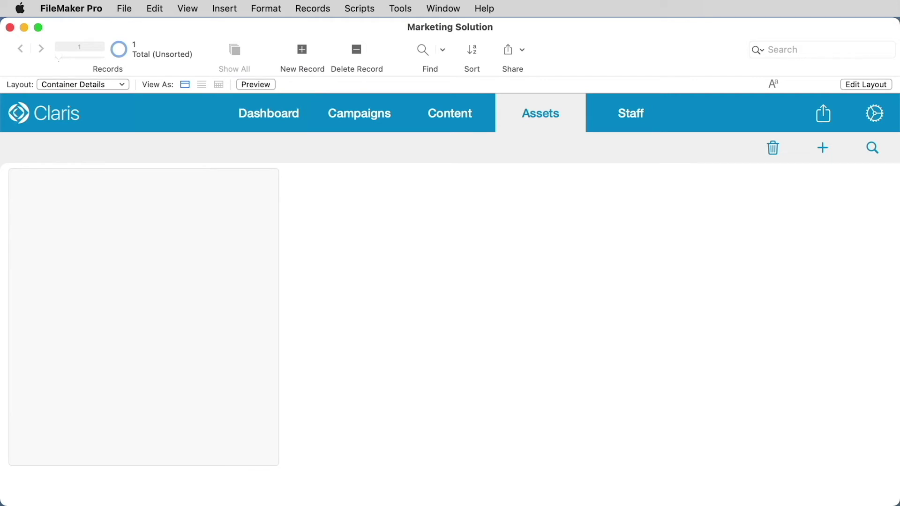
drag(899, 208, 214, 265)
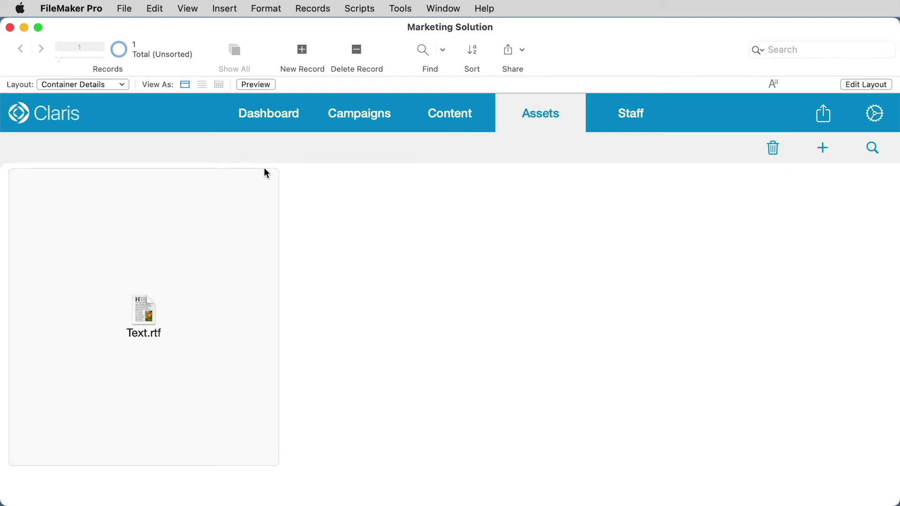
click(193, 13)
click(206, 60)
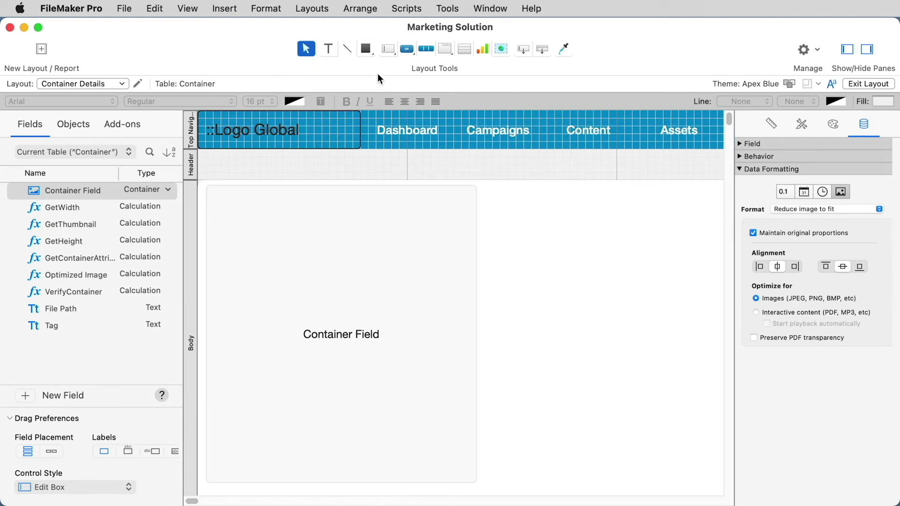
Draw an icon-only download button right of the container field with a Single Step action
click(407, 48)
drag(485, 188, 524, 221)
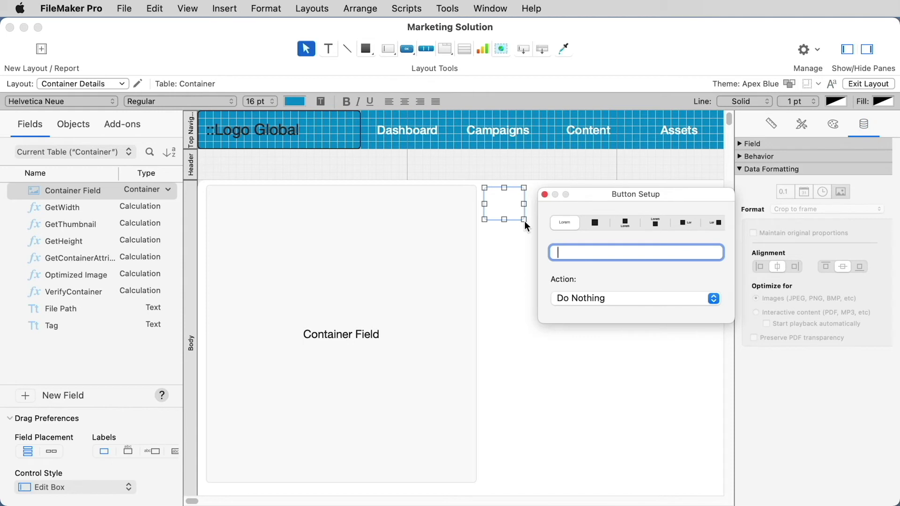
click(597, 221)
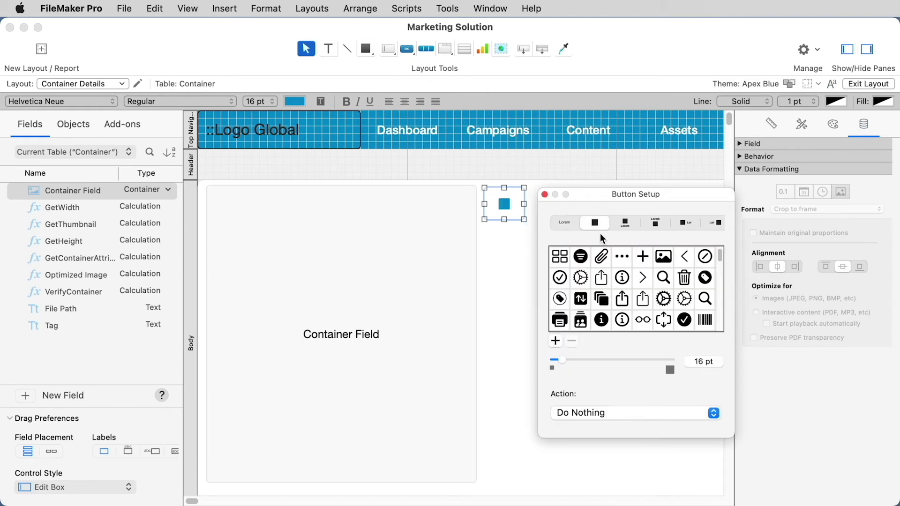
scroll(637, 298, down, 4)
click(643, 255)
click(697, 414)
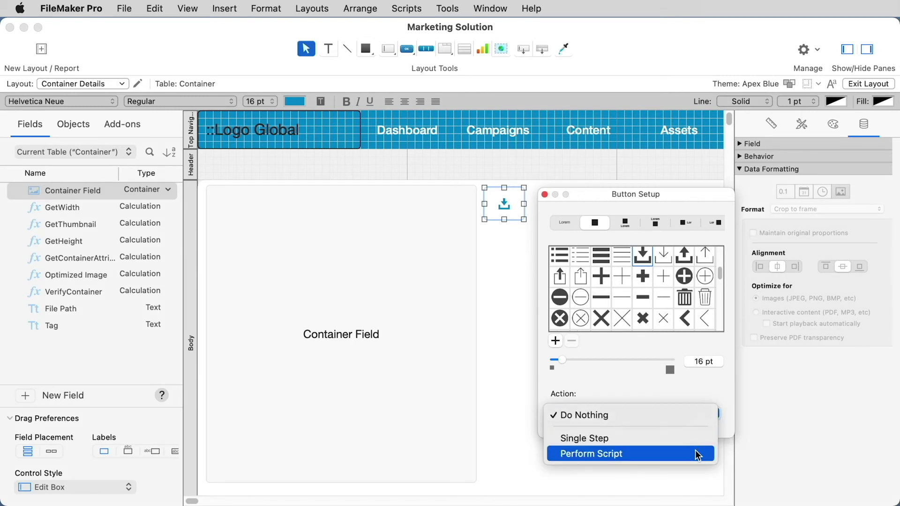
click(628, 438)
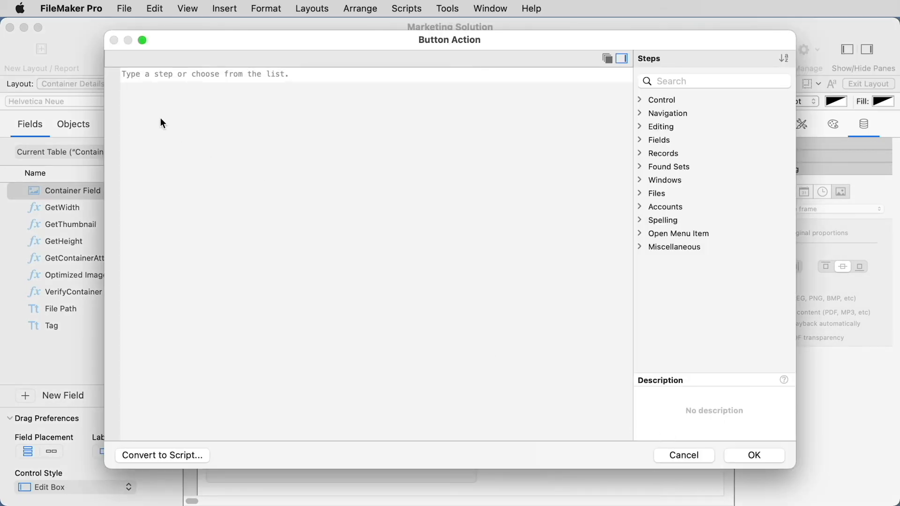
Add an Insert File step targeting Container::Container Field
click(143, 76)
text(insert)
key(Down)
key(Down)
key(Down)
key(Down)
key(Down)
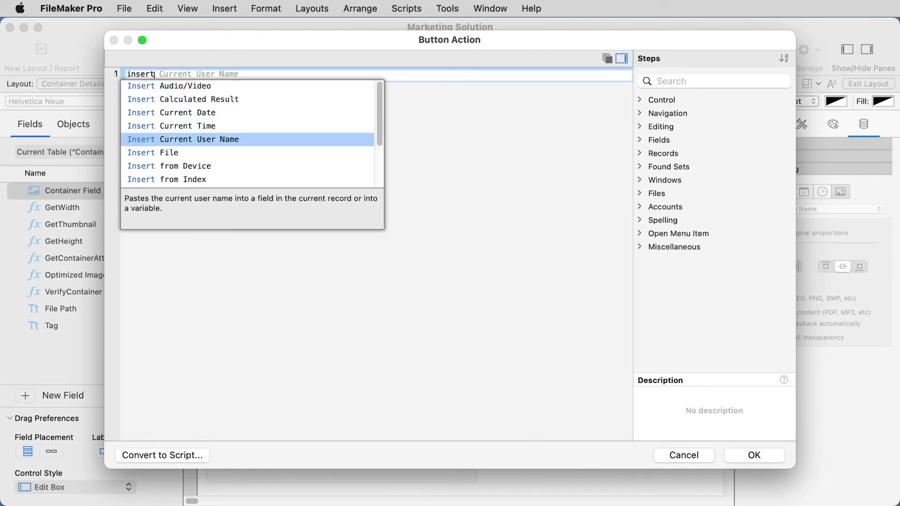
key(Return)
click(200, 73)
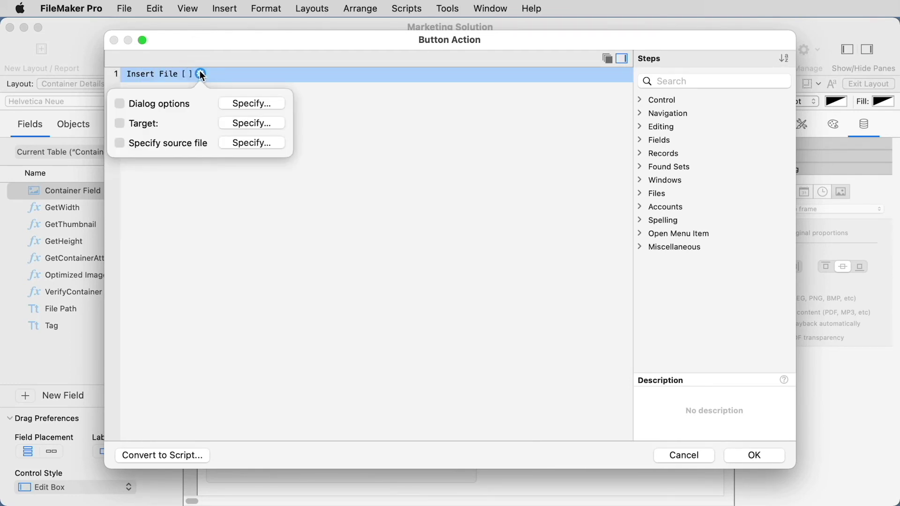
click(258, 122)
click(421, 159)
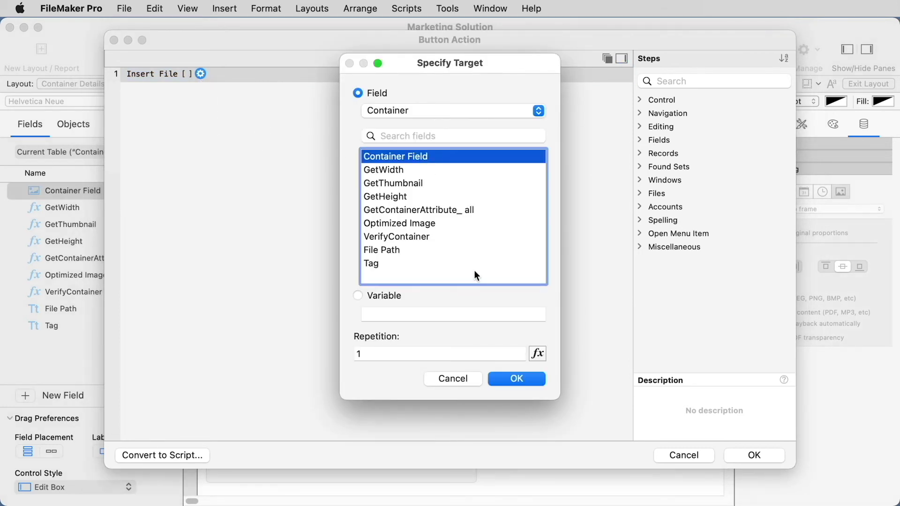
click(518, 379)
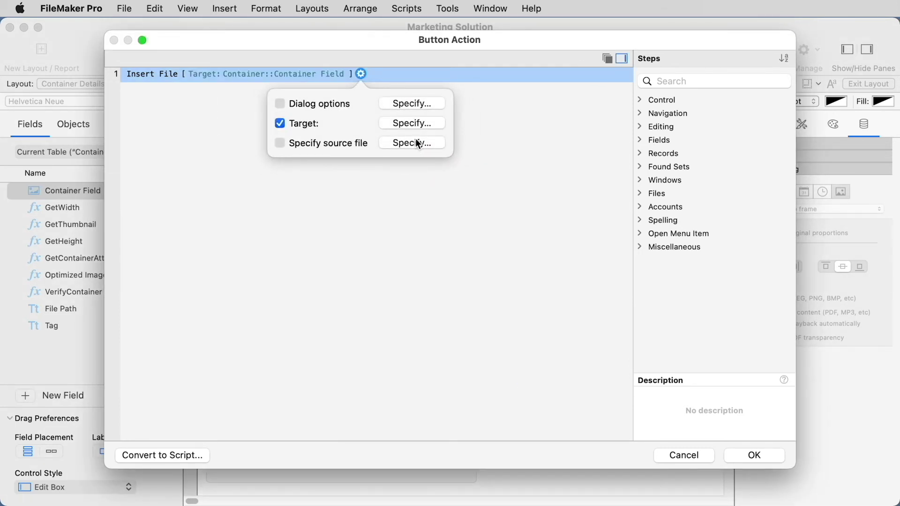
Set the file dialog options to the All Files filter, keep storage unchanged, and confirm
click(411, 103)
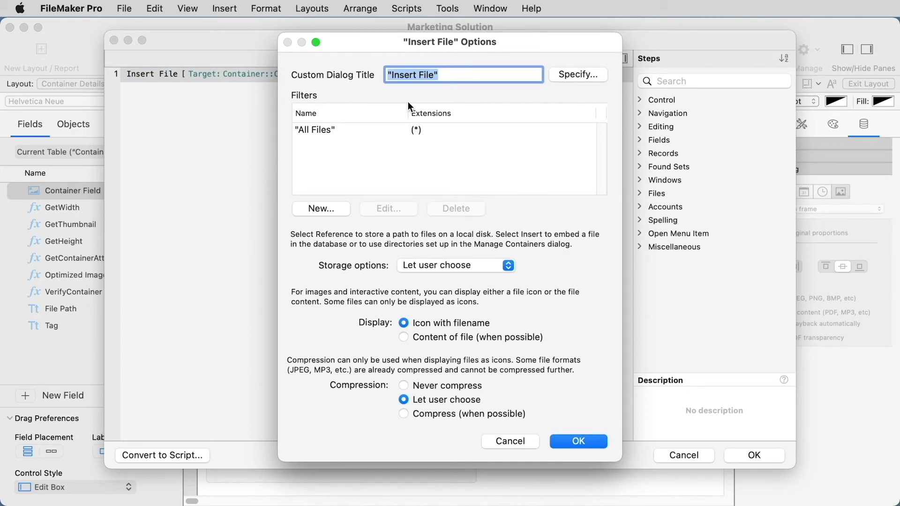
click(314, 130)
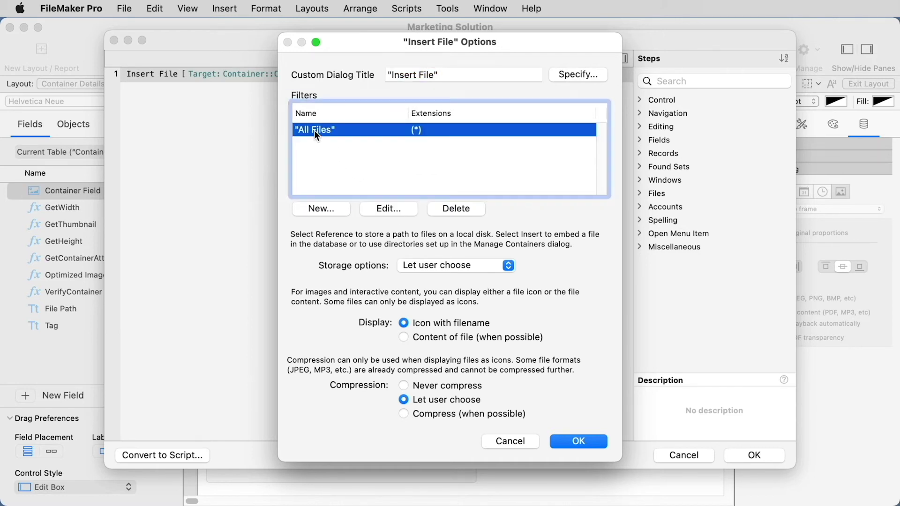
click(446, 265)
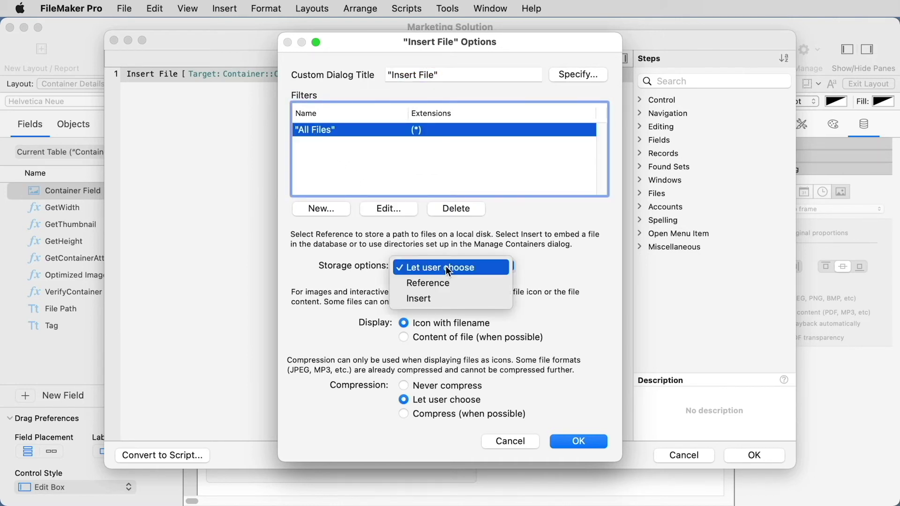
click(319, 264)
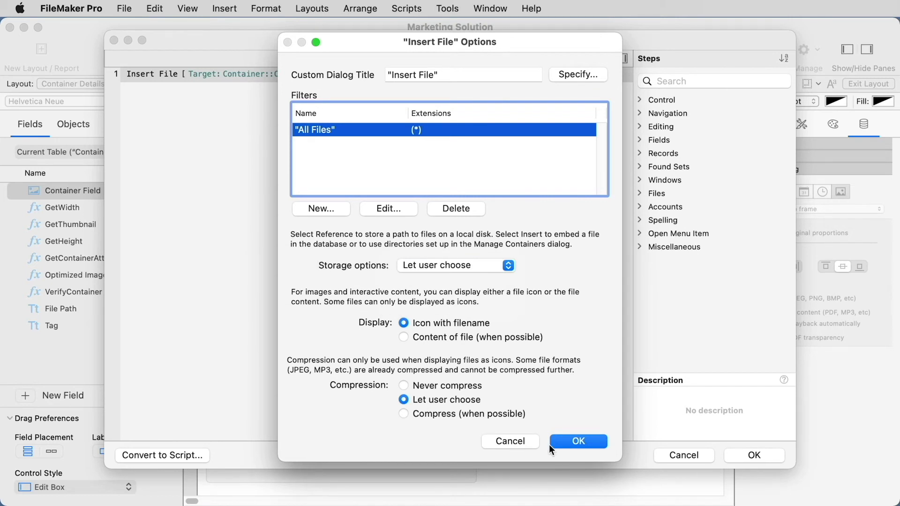
click(570, 440)
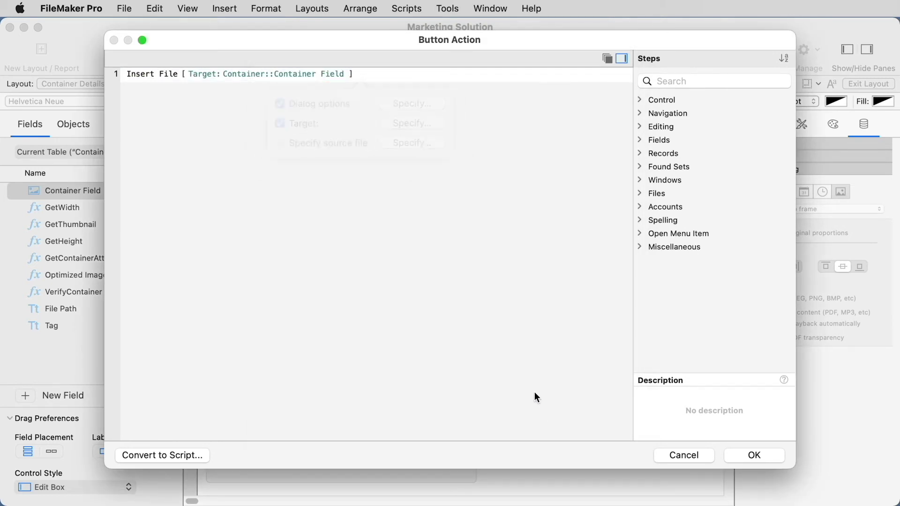
click(756, 456)
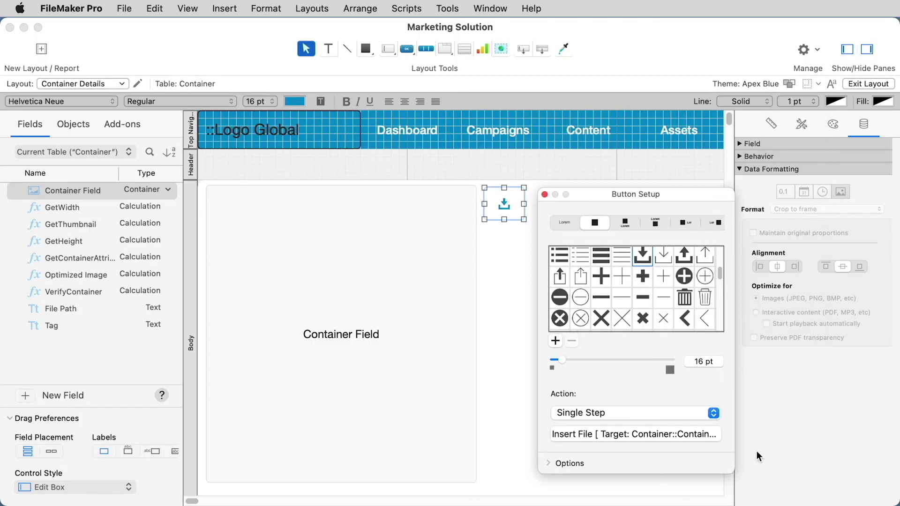
Save the layout, enter Browse mode, and insert PDF.pdf using the new download button
click(190, 9)
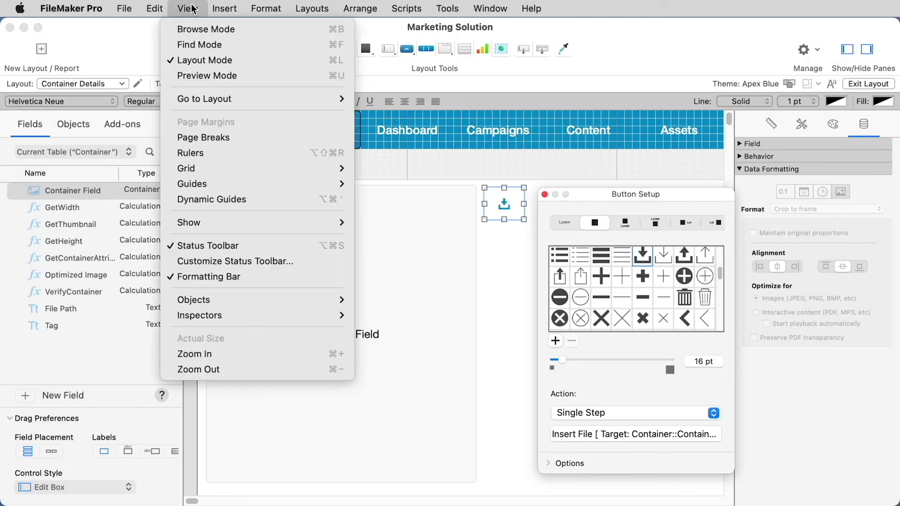
click(190, 29)
click(569, 200)
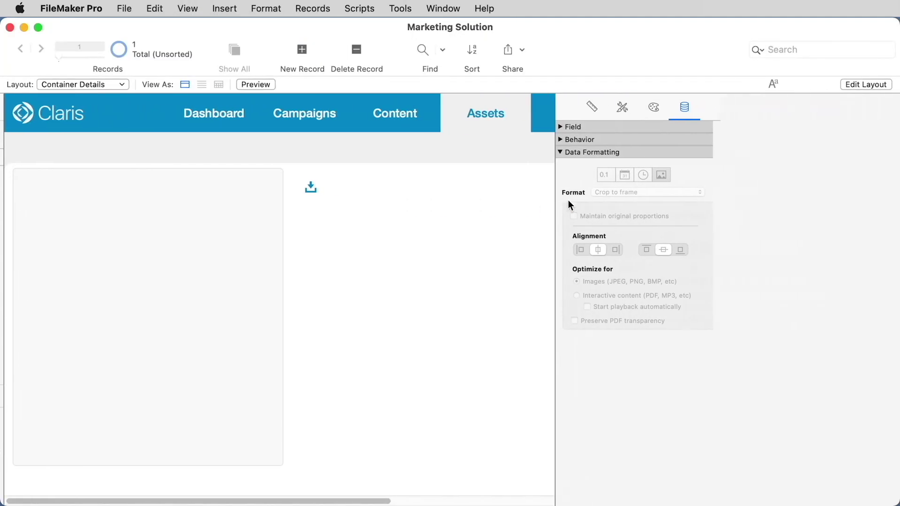
click(305, 188)
click(138, 122)
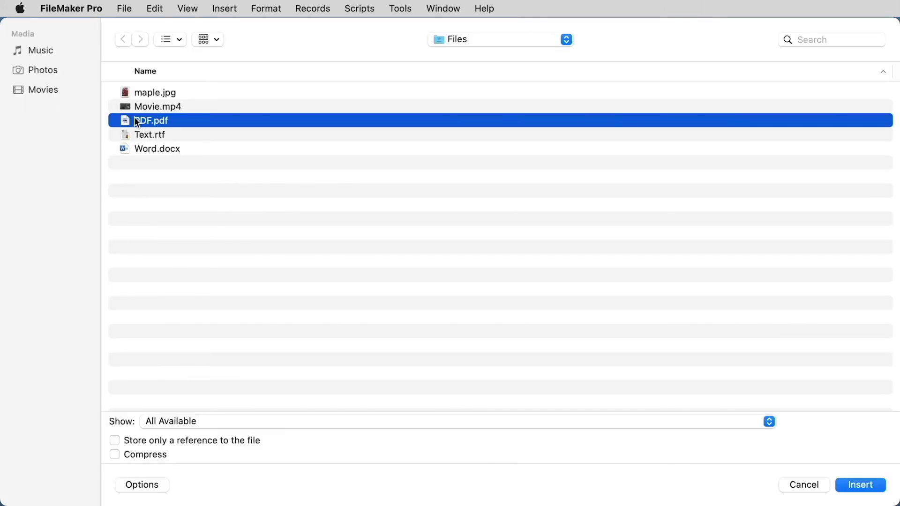
click(862, 486)
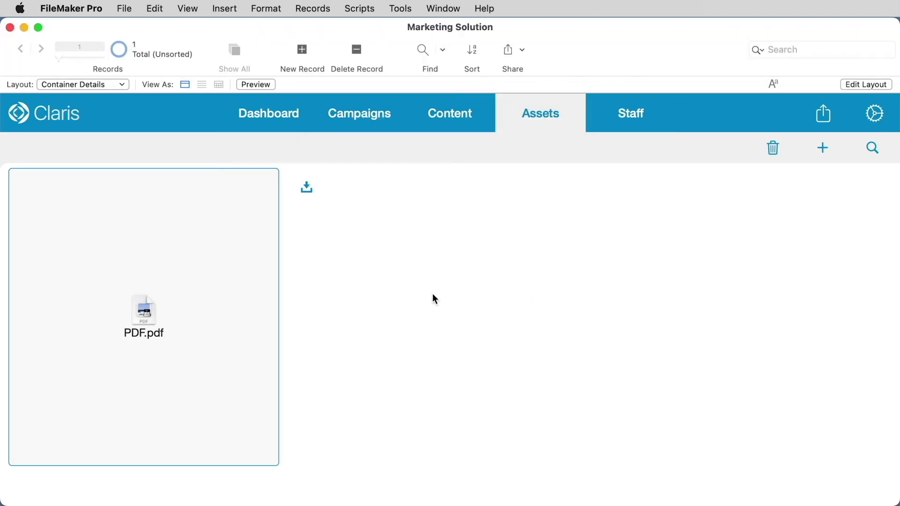
Export the container field's PDF to the Files folder as PDF1.pdf
right_click(169, 240)
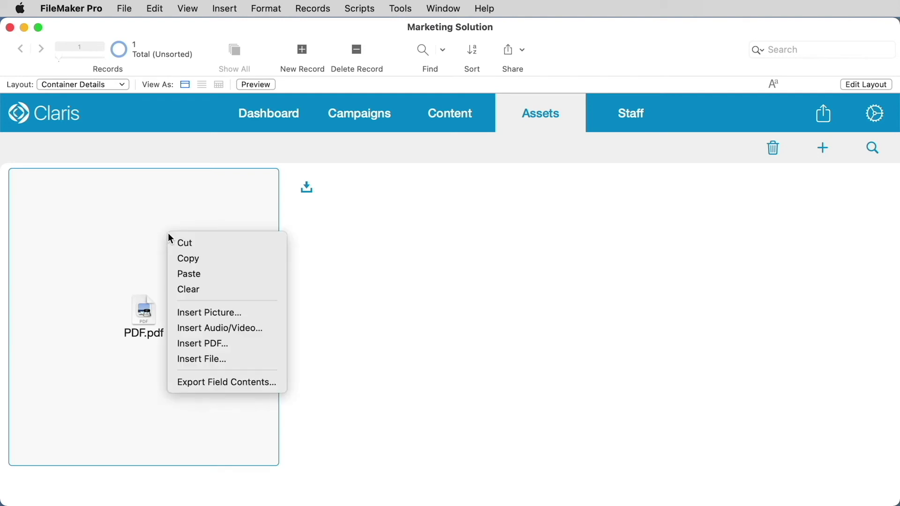
click(275, 382)
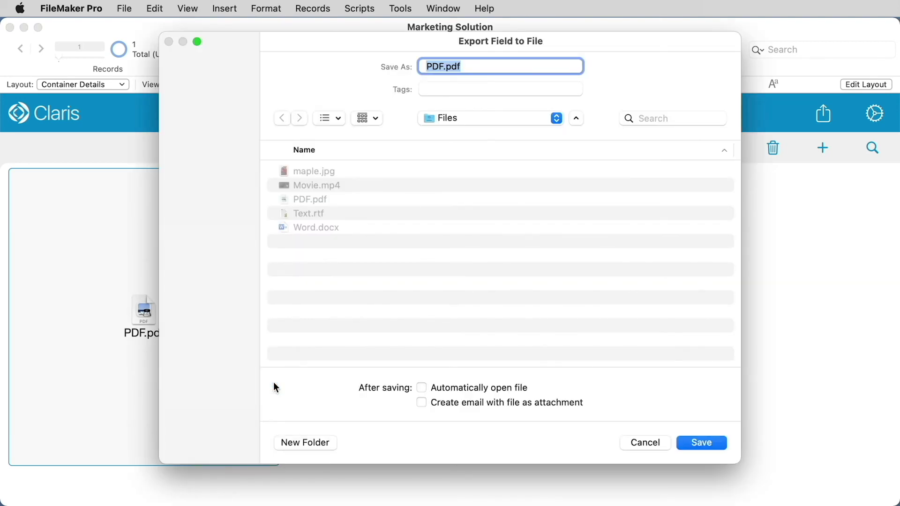
click(443, 66)
text(1)
click(421, 388)
click(422, 388)
click(422, 403)
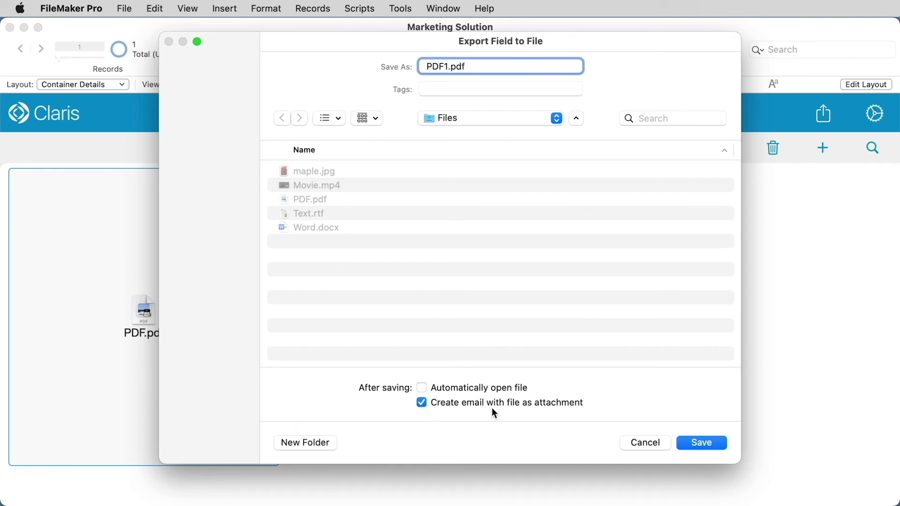
click(688, 441)
click(192, 8)
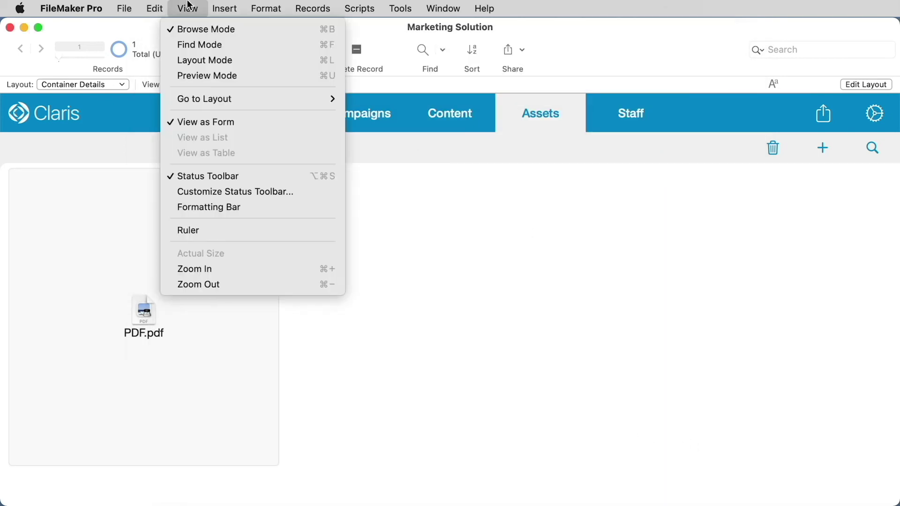
Draw a new icon-only button with the upload icon below the insert button
click(198, 61)
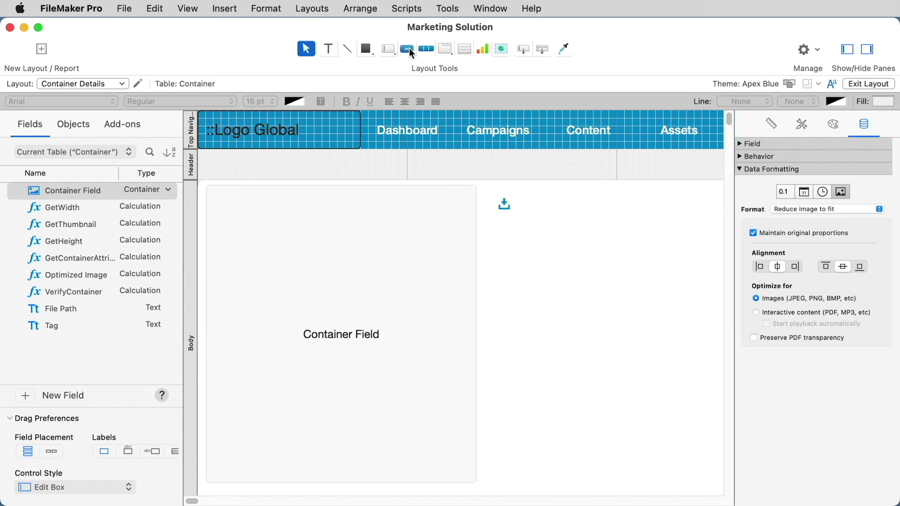
click(407, 49)
drag(491, 220, 524, 250)
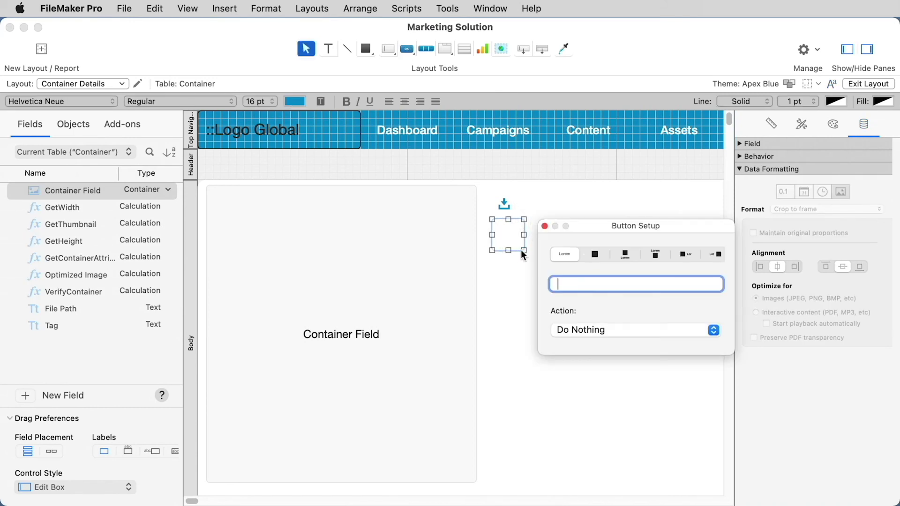
click(595, 254)
scroll(688, 328, down, 5)
click(684, 311)
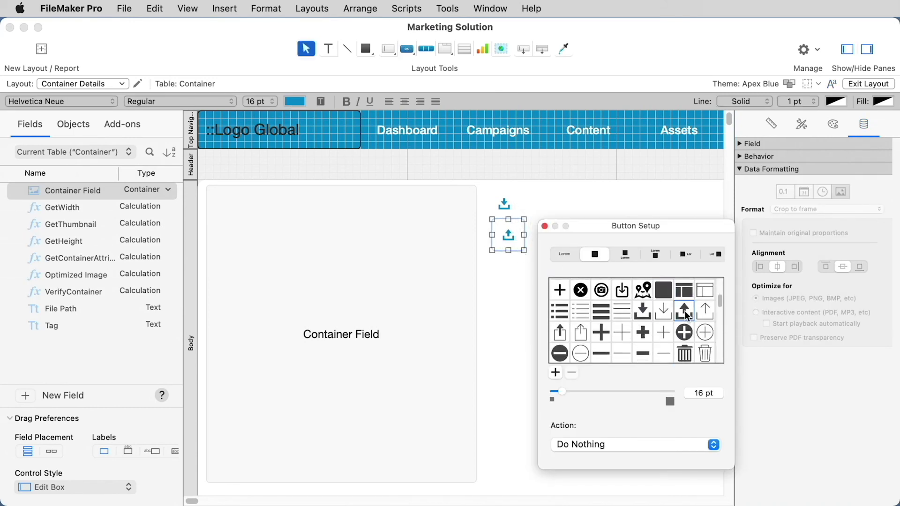
Set the button's action to Single Step: Export Field Contents
click(603, 445)
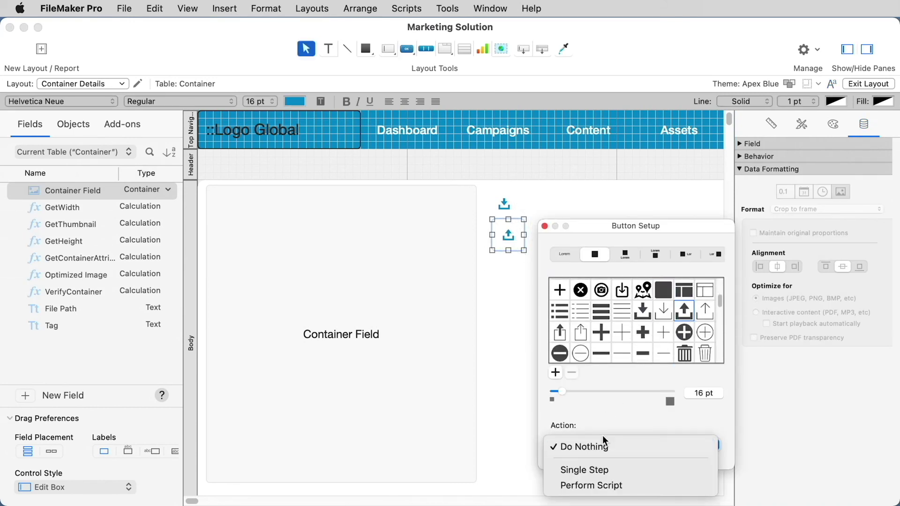
click(637, 472)
click(168, 75)
text(export)
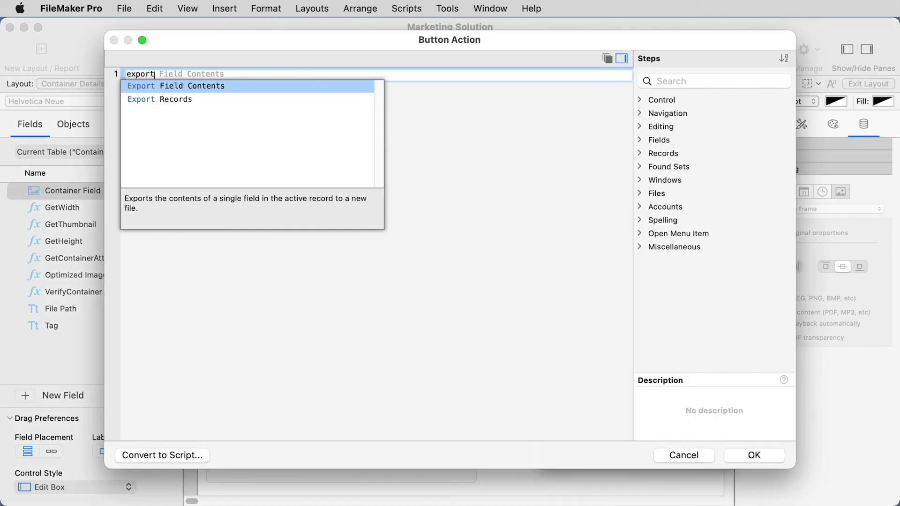
click(175, 87)
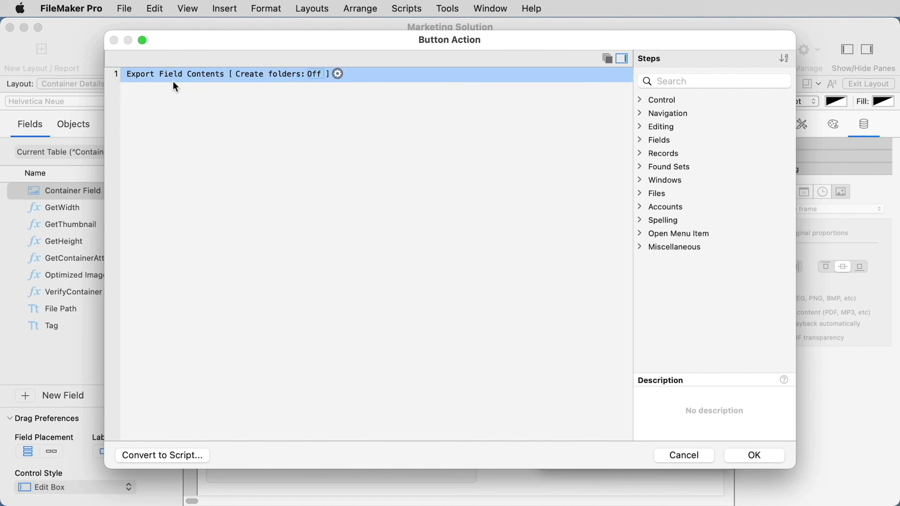
Target Container::Container Field in the export step and confirm the button action
click(338, 73)
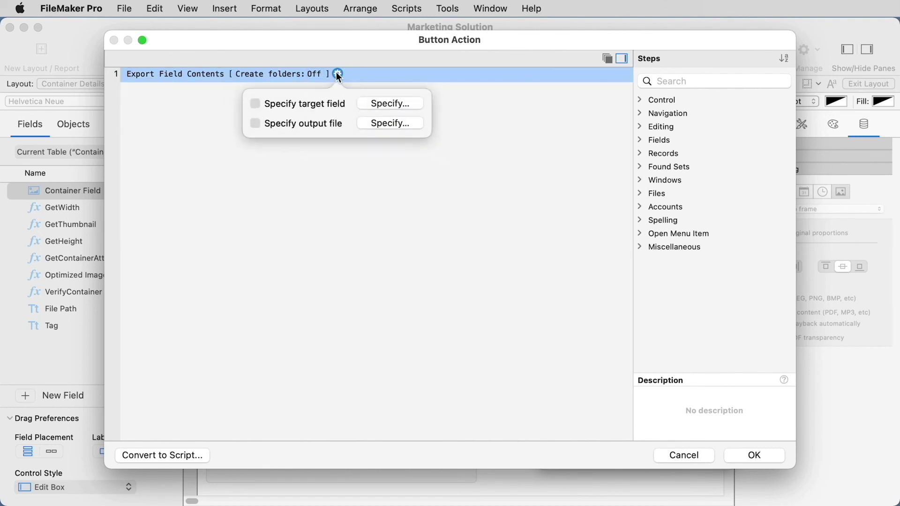
click(390, 103)
click(411, 142)
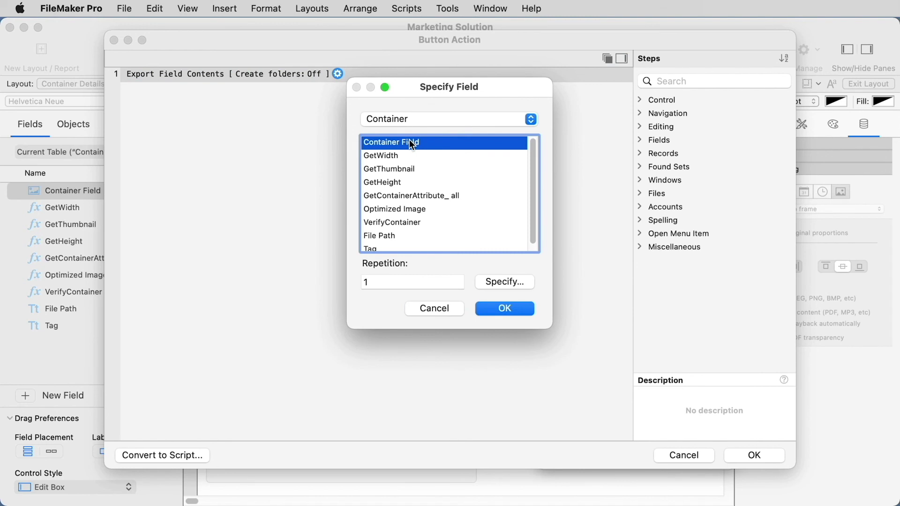
click(505, 308)
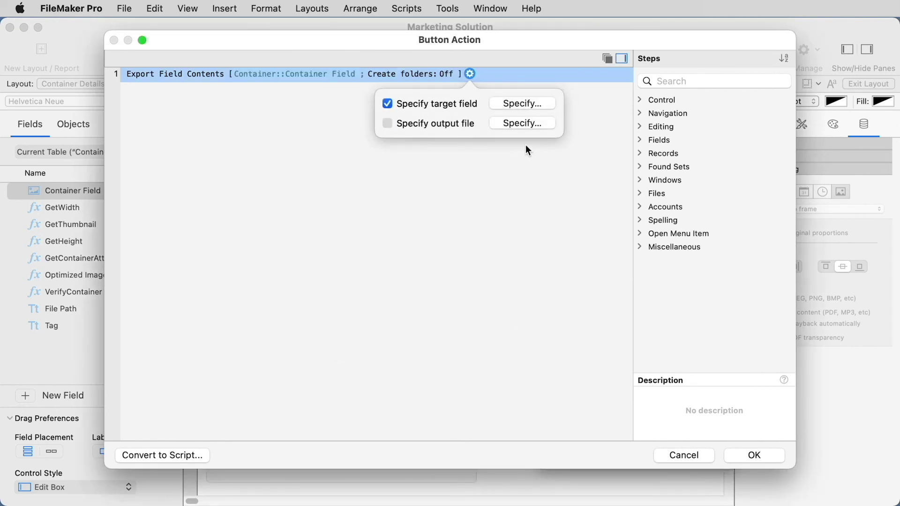
click(751, 456)
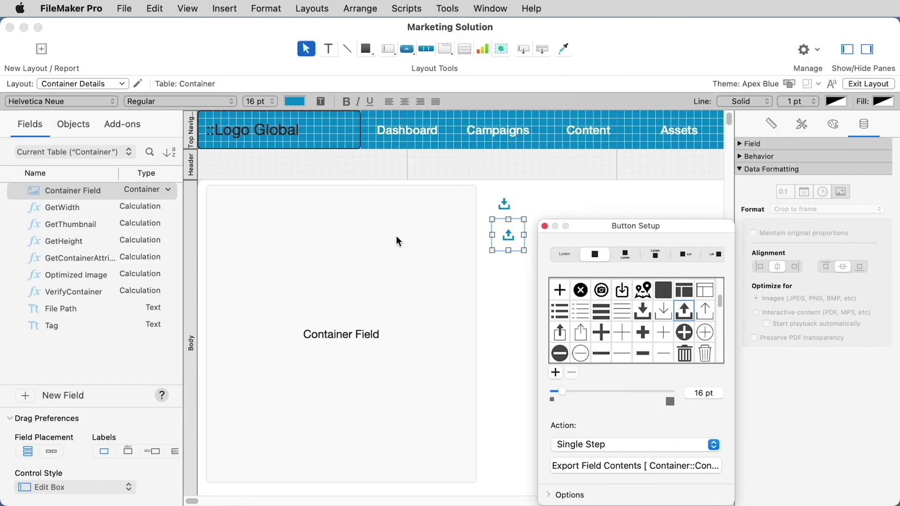
Switch to Browse Mode and save the layout changes
click(183, 9)
click(188, 28)
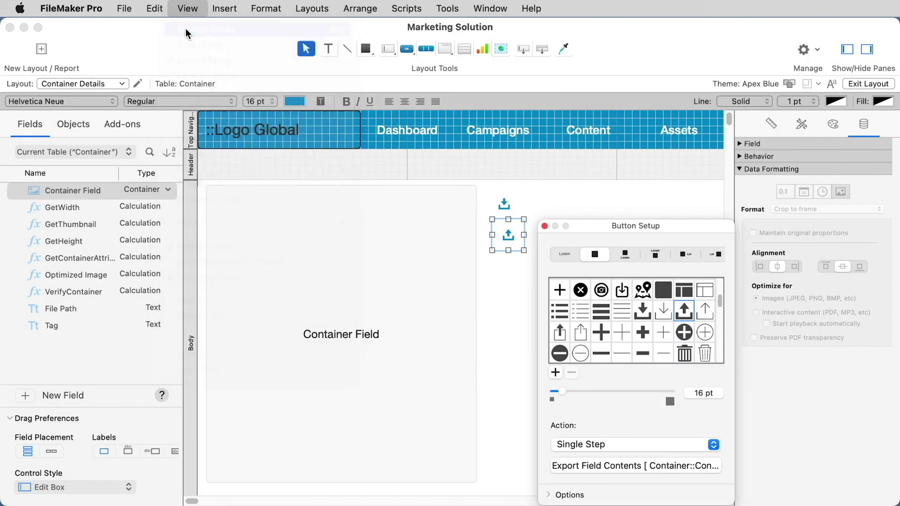
click(555, 202)
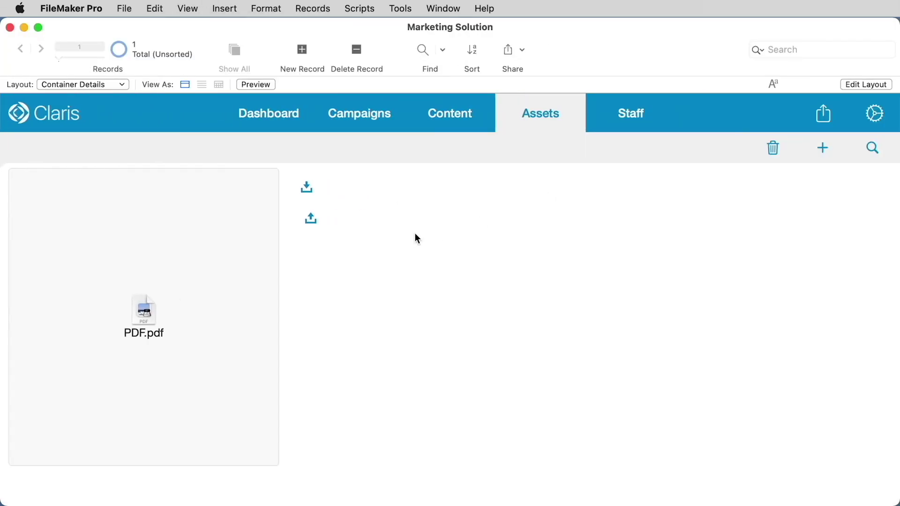
Test the export button, saving the container's PDF as PDF3.pdf
click(312, 224)
click(444, 67)
text(3)
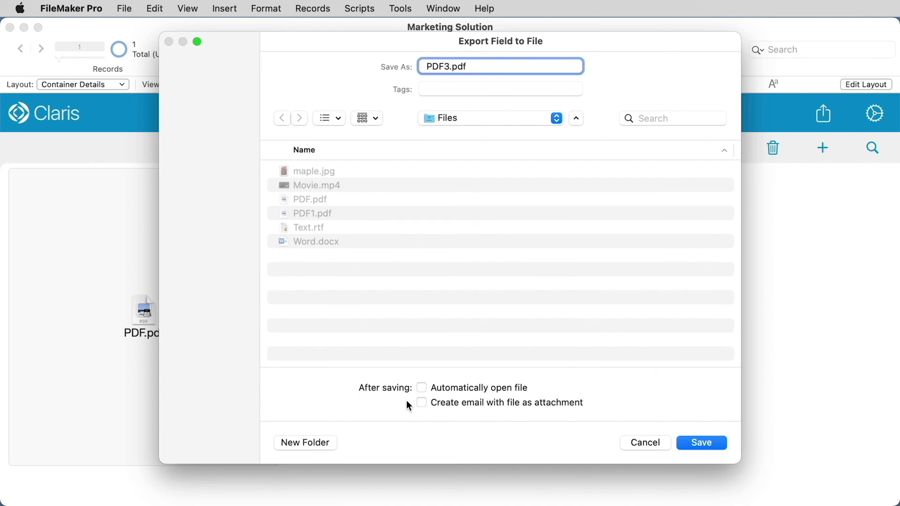
click(699, 444)
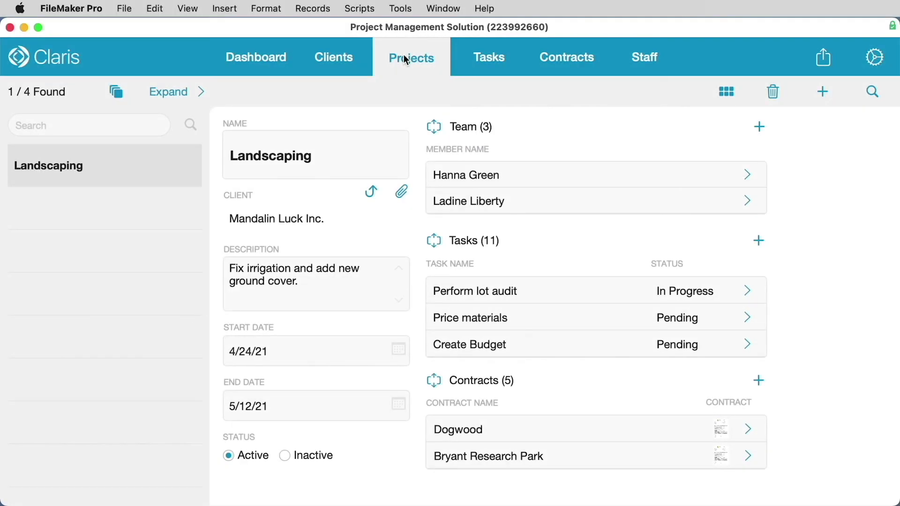
Open the Dogwood contract in Contract Details and scroll through its multi-page PDF
click(720, 431)
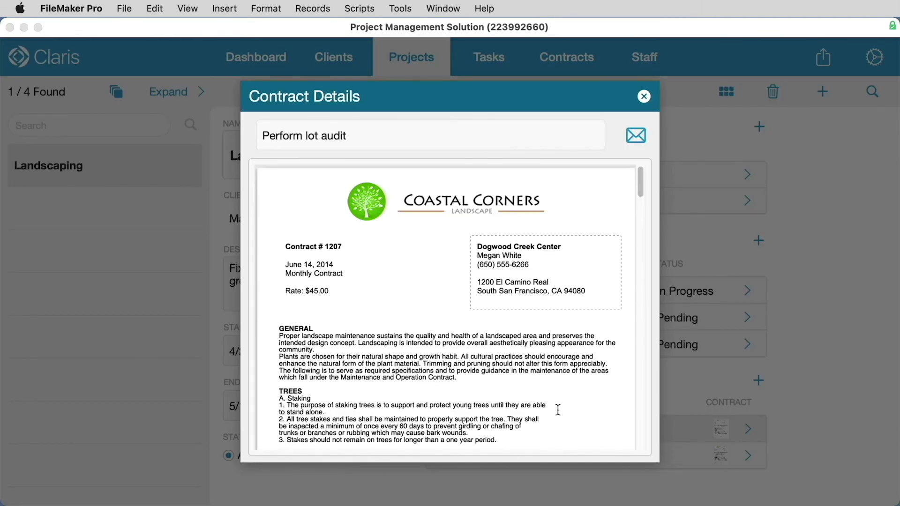
scroll(558, 410, down, 10)
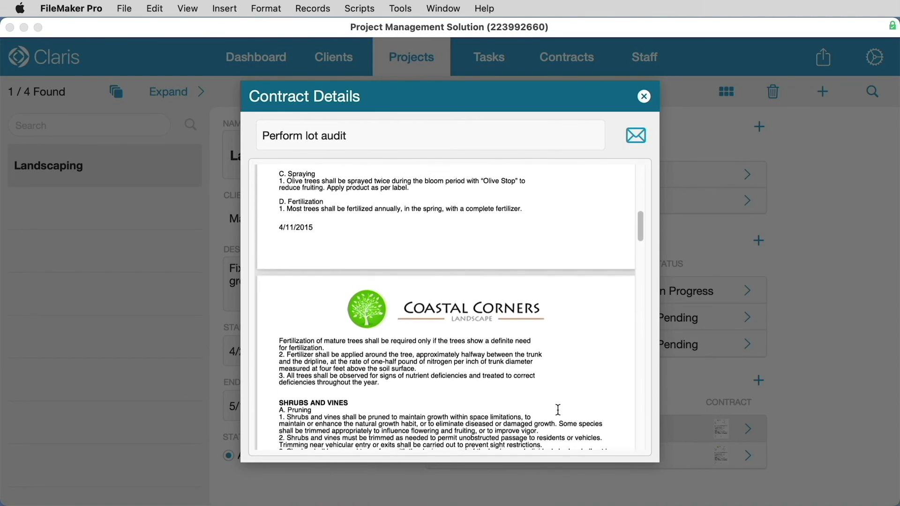
scroll(558, 410, up, 5)
scroll(558, 410, down, 10)
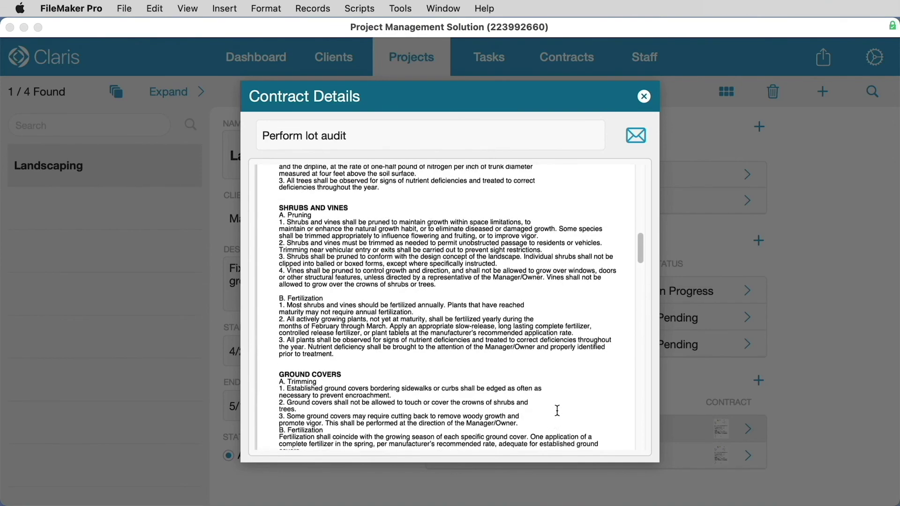